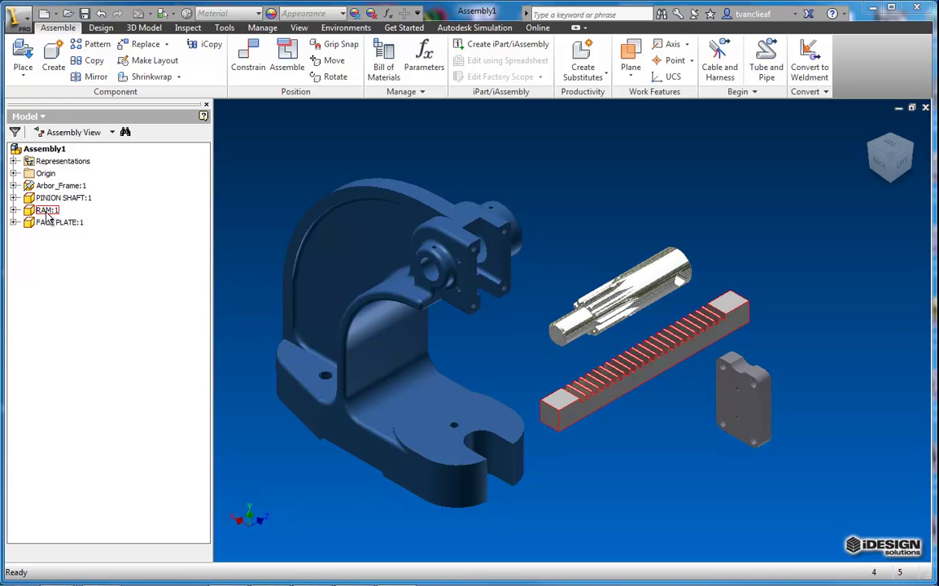
Examine the gear teeth on the pinion shaft and the rack teeth on the ram
middle_drag(520, 375, 526, 372)
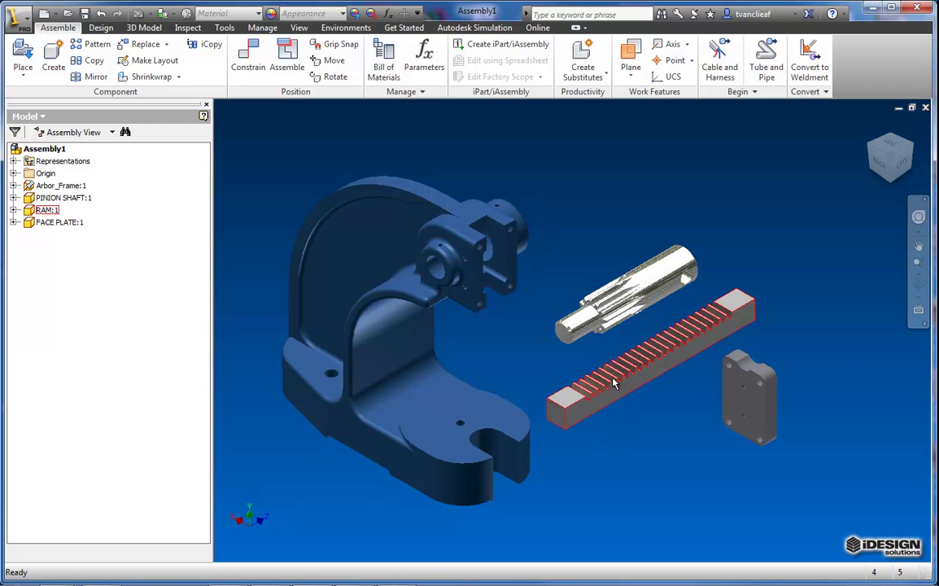
scroll(628, 338, down, 3)
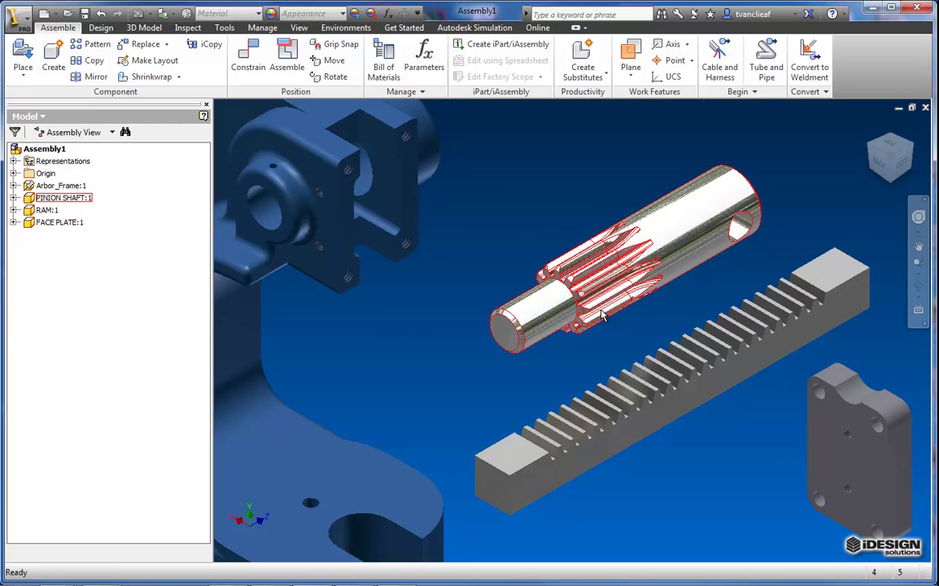
click(544, 285)
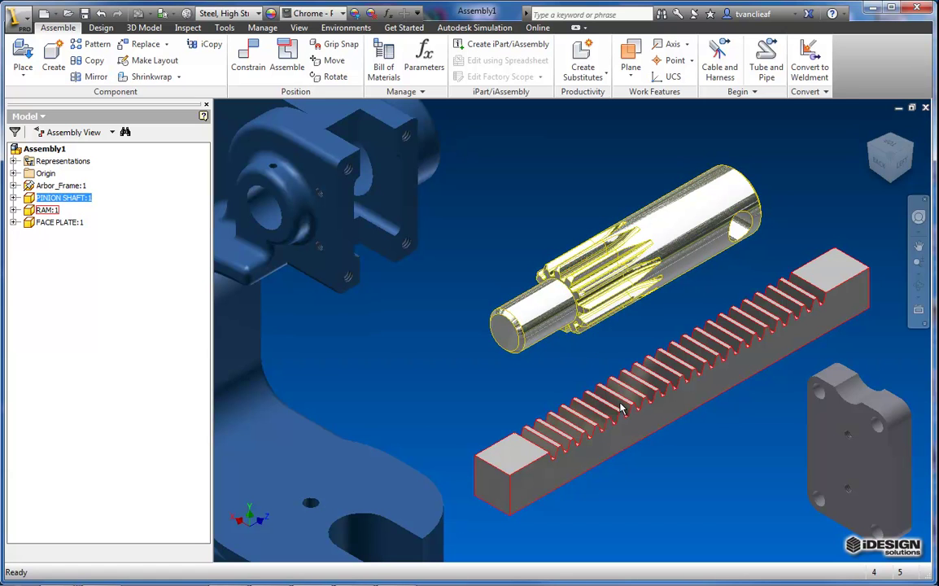
click(512, 389)
scroll(504, 368, up, 3)
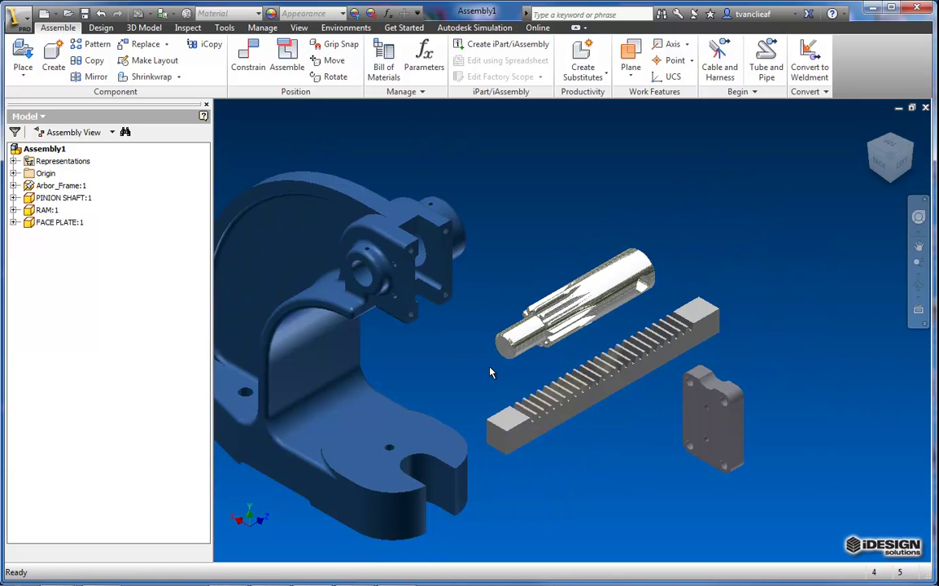
middle_drag(470, 361, 533, 353)
drag(533, 353, 549, 352)
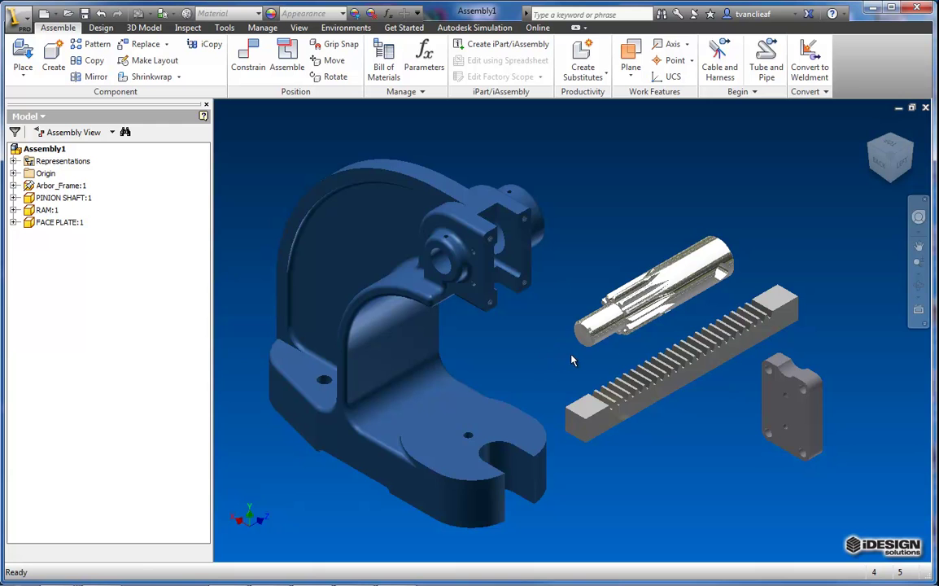
middle_drag(555, 346, 557, 356)
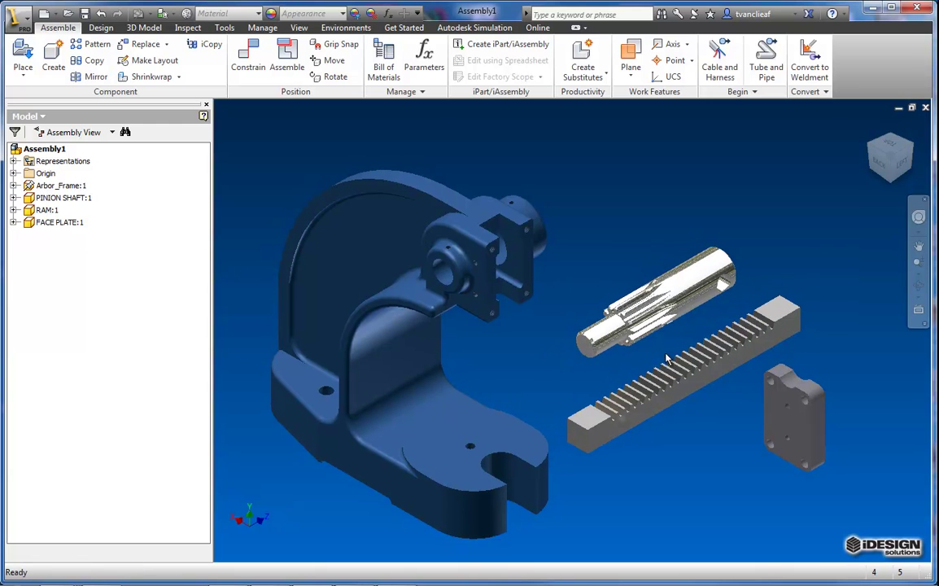
Bring the pinion shaft nearer the frame and mate its axis to the frame's bore axis with a 0.000 in offset
drag(665, 294, 642, 263)
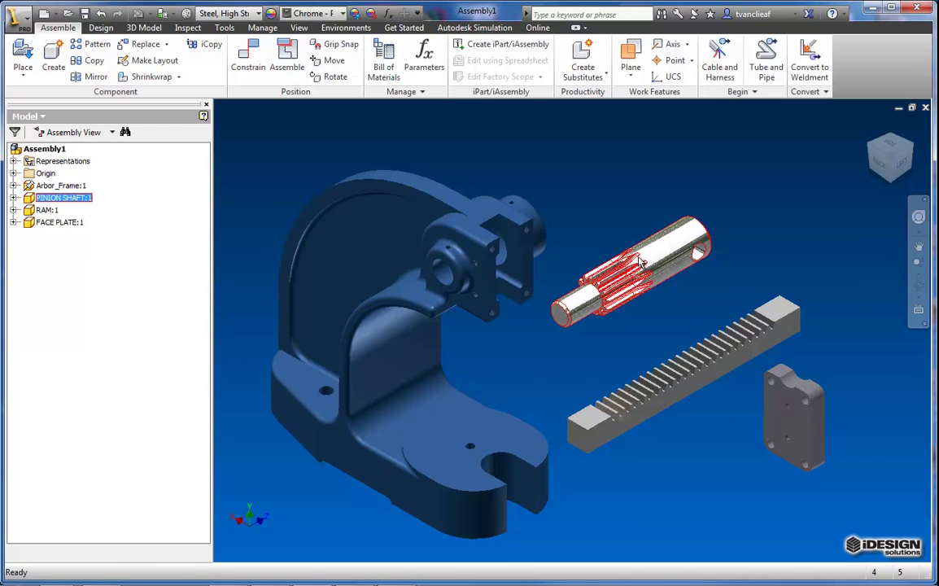
click(248, 61)
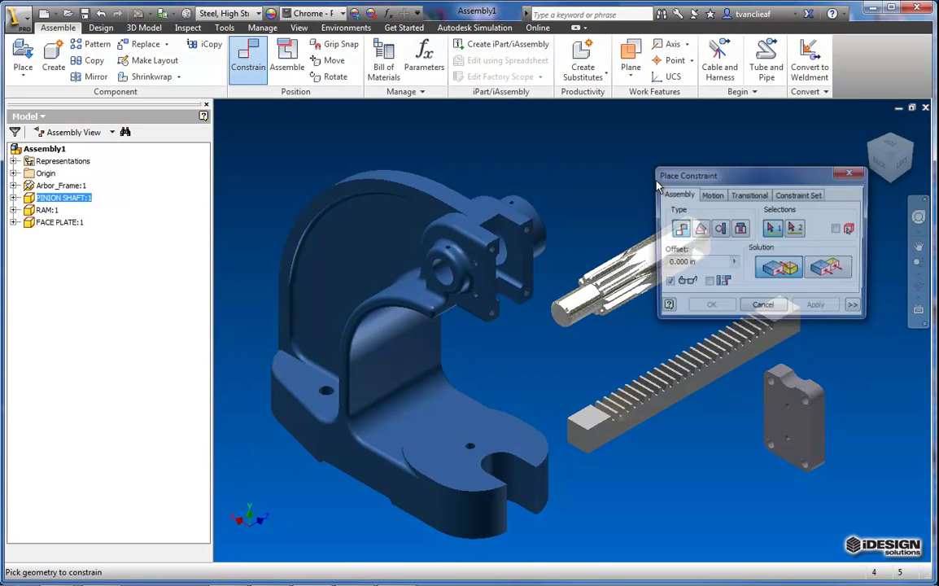
middle_drag(647, 248, 593, 262)
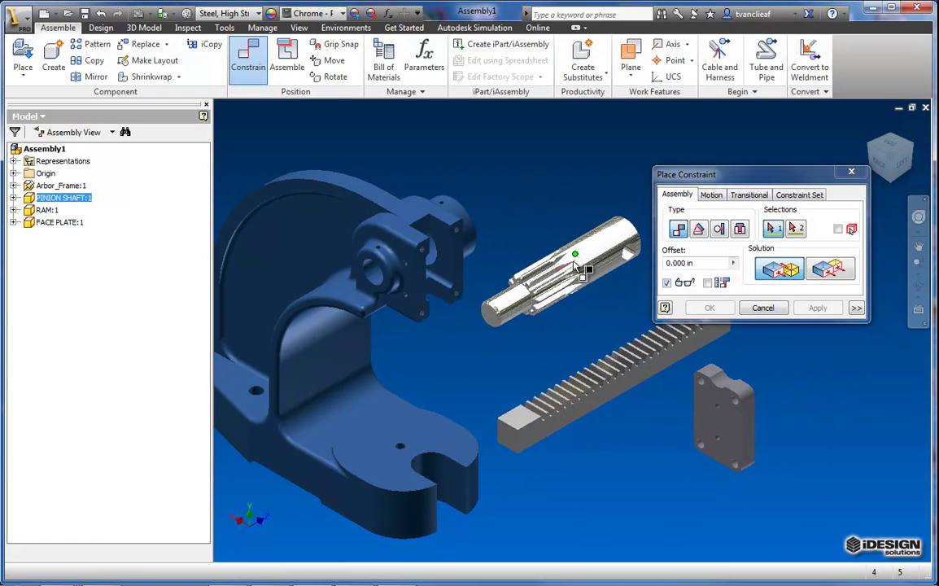
click(594, 262)
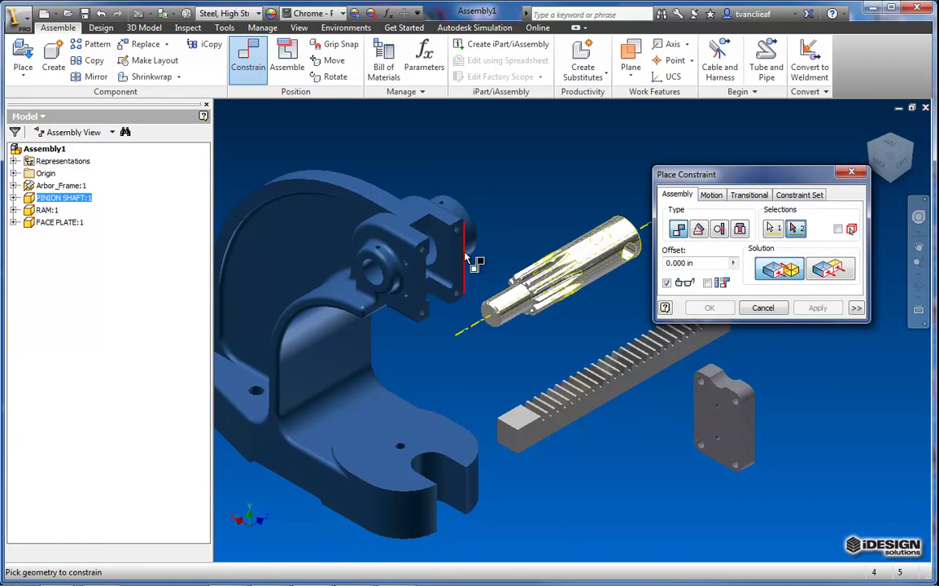
scroll(379, 270, up, 3)
click(377, 272)
middle_drag(408, 297, 488, 303)
click(706, 308)
Slide the pinion shaft along the frame's bore so its gear teeth sit inside the slot, and inspect the fit
scroll(526, 294, down, 3)
drag(411, 304, 477, 283)
mouse_move(898, 163)
mouse_down()
mouse_move(894, 178)
mouse_move(866, 190)
mouse_move(859, 178)
mouse_up()
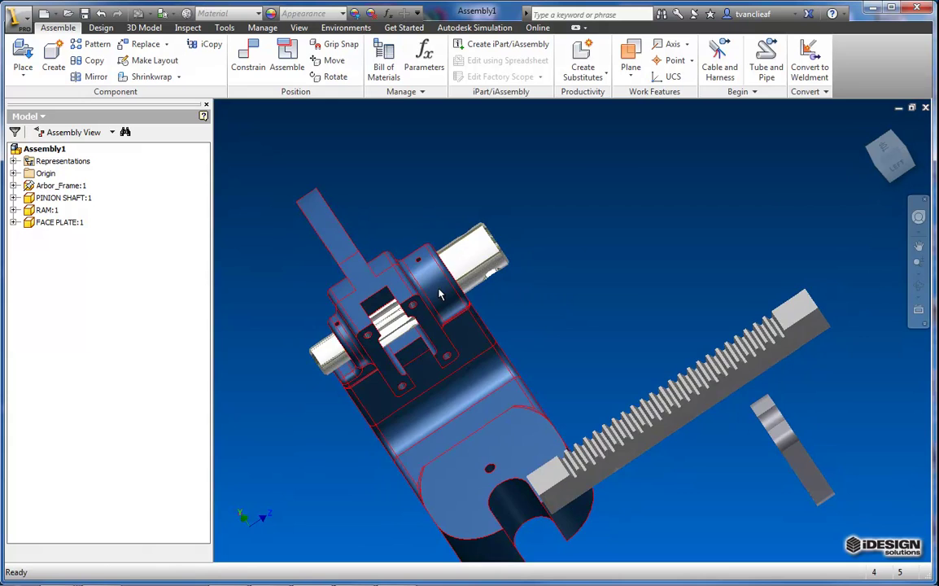
scroll(398, 333, up, 5)
middle_drag(495, 294, 527, 288)
scroll(599, 248, down, 3)
scroll(528, 288, down, 3)
click(878, 163)
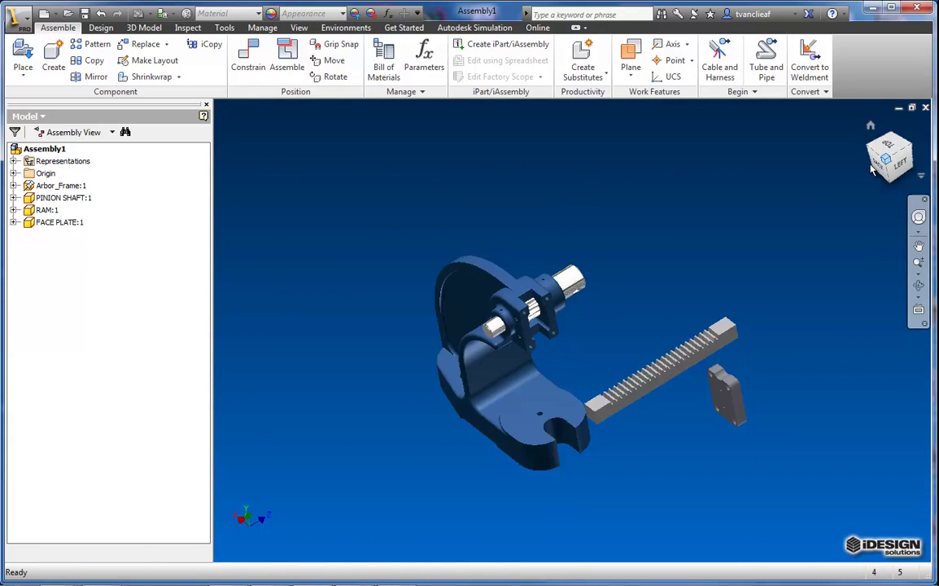
scroll(580, 348, up, 3)
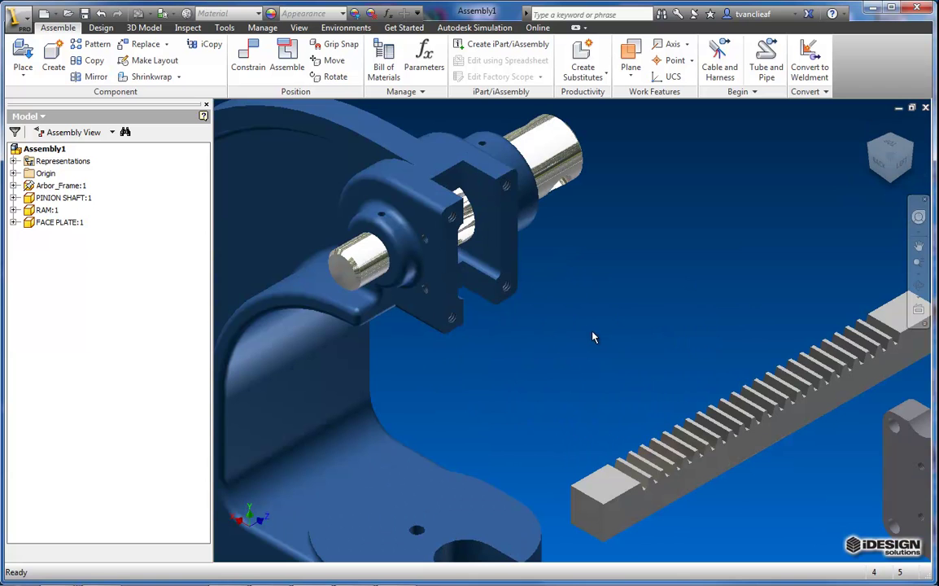
middle_drag(588, 334, 529, 342)
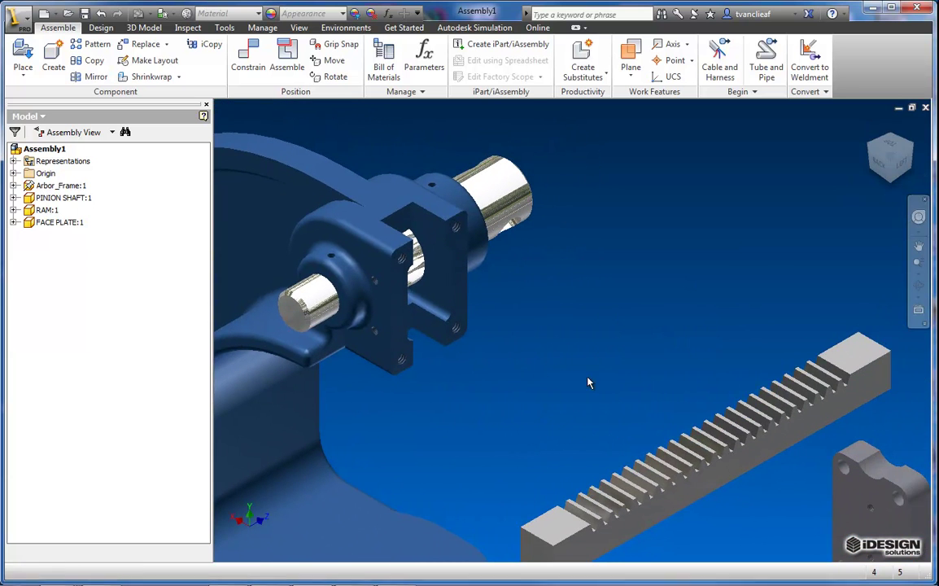
Bring the ram nearer the frame and mate its side face to the inner side face of the frame's slot at 0.000 in offset
drag(773, 439, 626, 362)
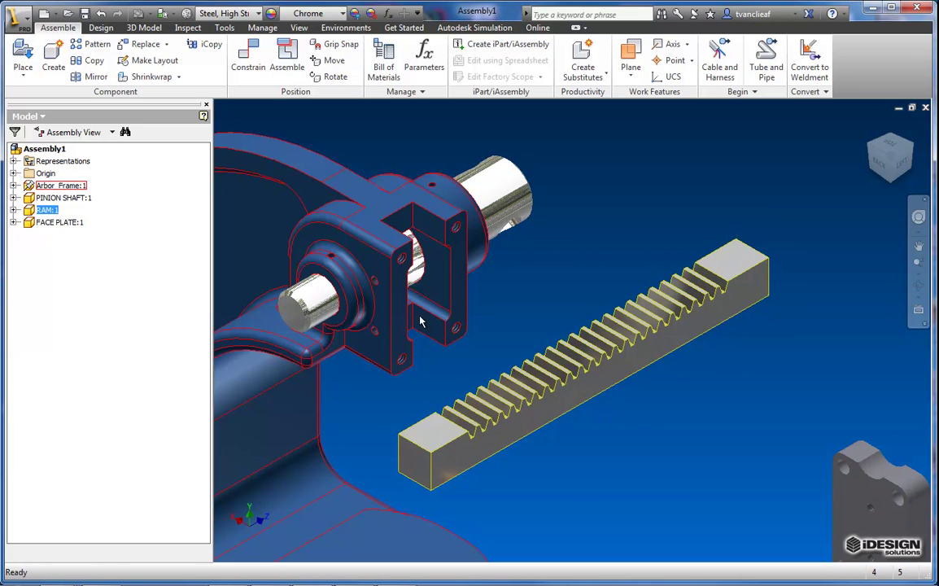
middle_drag(389, 302, 492, 263)
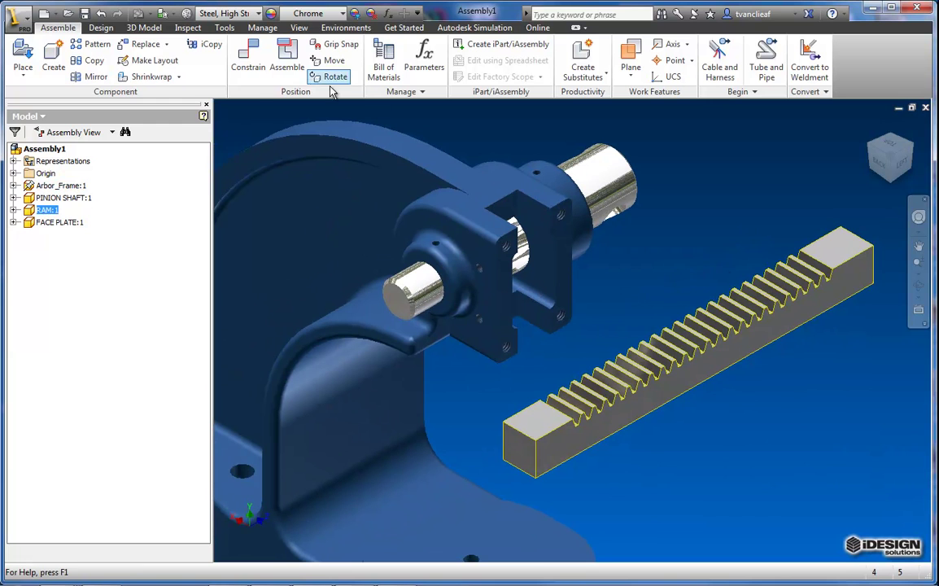
click(248, 58)
click(673, 387)
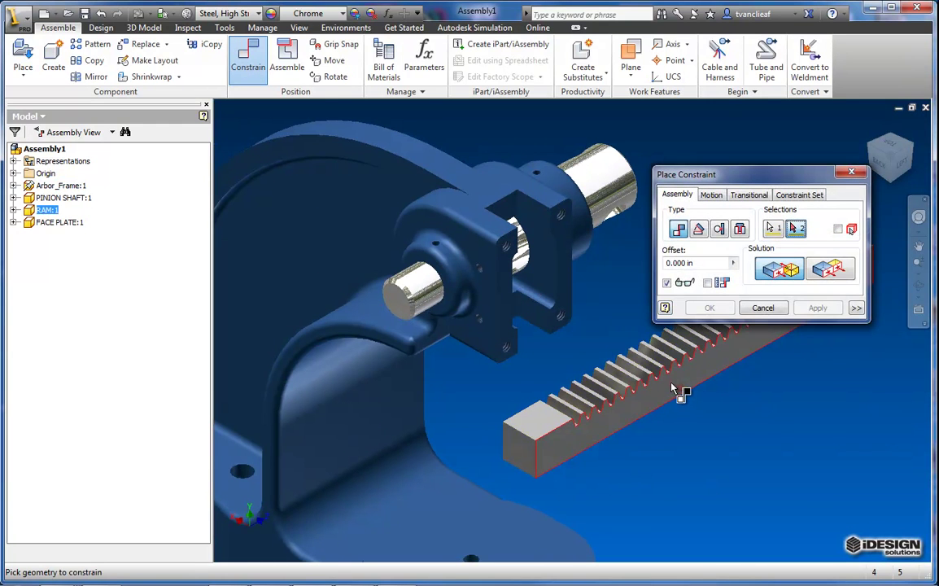
middle_drag(656, 390, 526, 420)
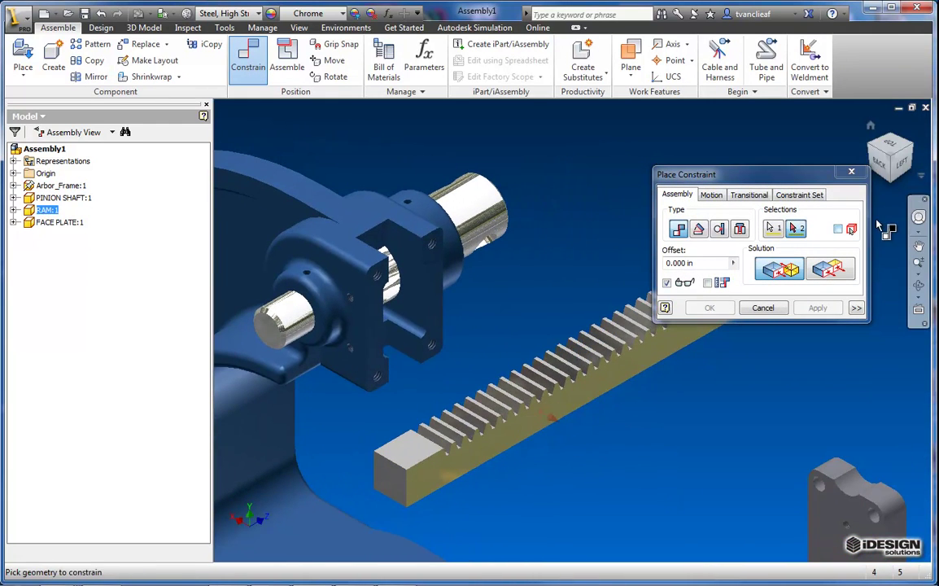
click(914, 149)
middle_drag(520, 208, 525, 359)
scroll(489, 287, down, 5)
click(461, 253)
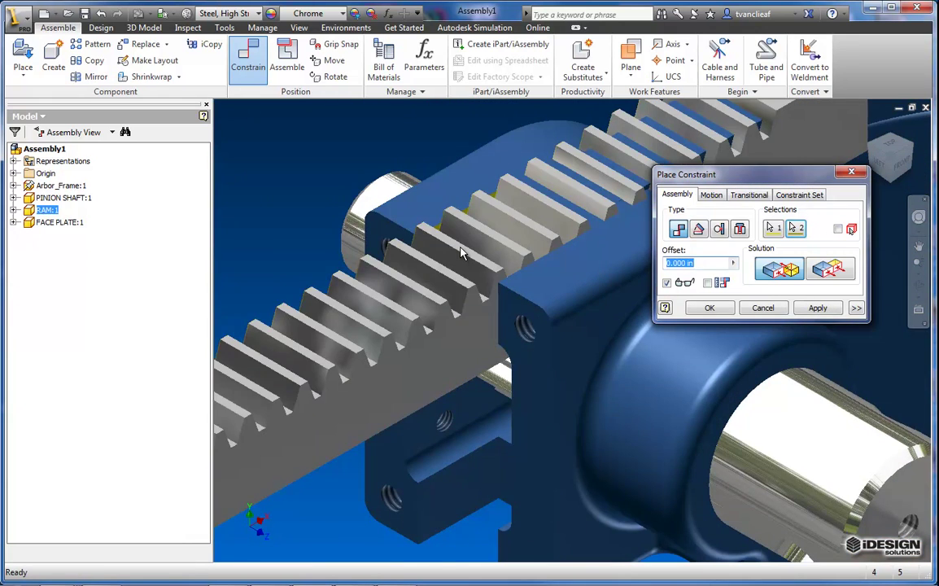
scroll(460, 253, up, 5)
middle_drag(461, 253, 465, 288)
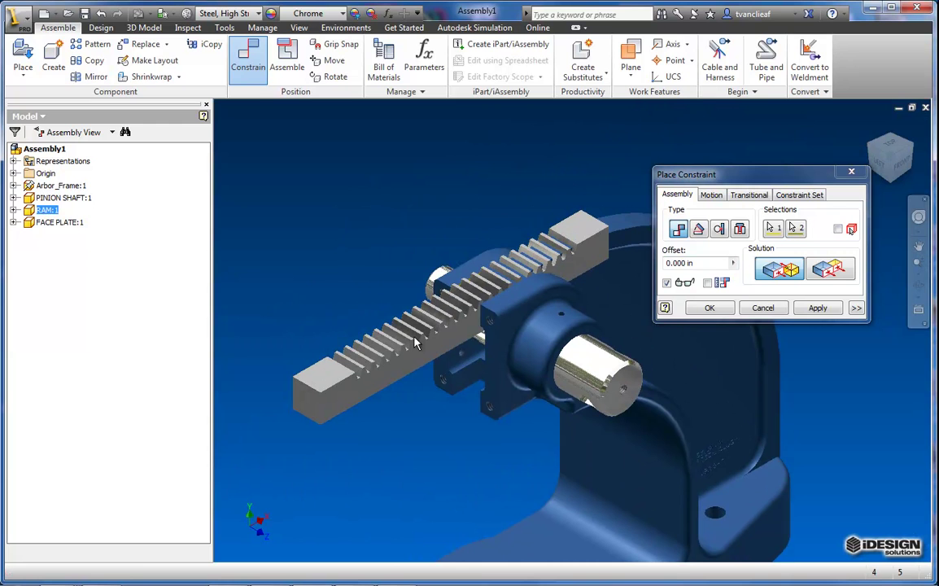
click(709, 308)
Test the ram's remaining movement by sliding it outward and raising it well above the frame
middle_drag(407, 334, 438, 361)
scroll(436, 307, down, 3)
scroll(431, 340, up, 3)
scroll(437, 361, down, 1)
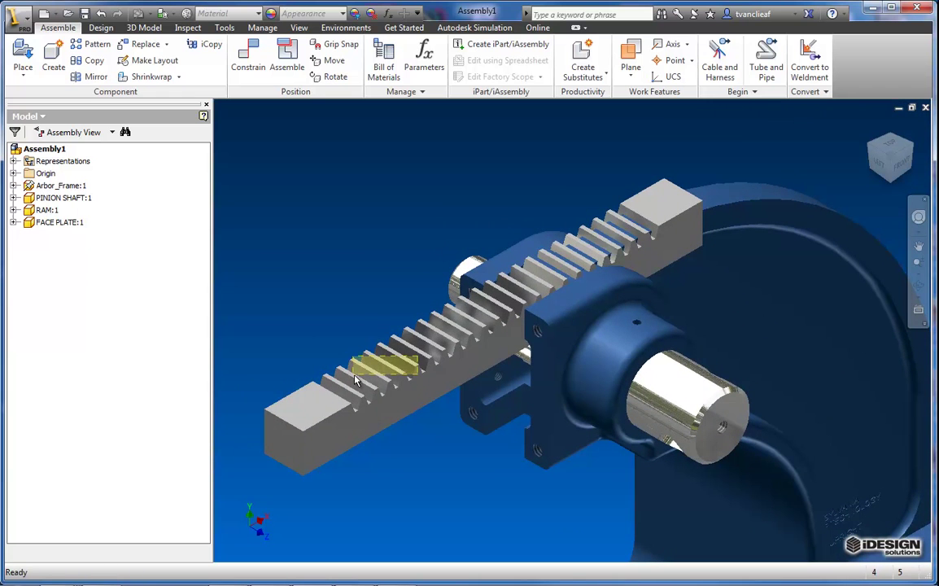
drag(383, 362, 352, 383)
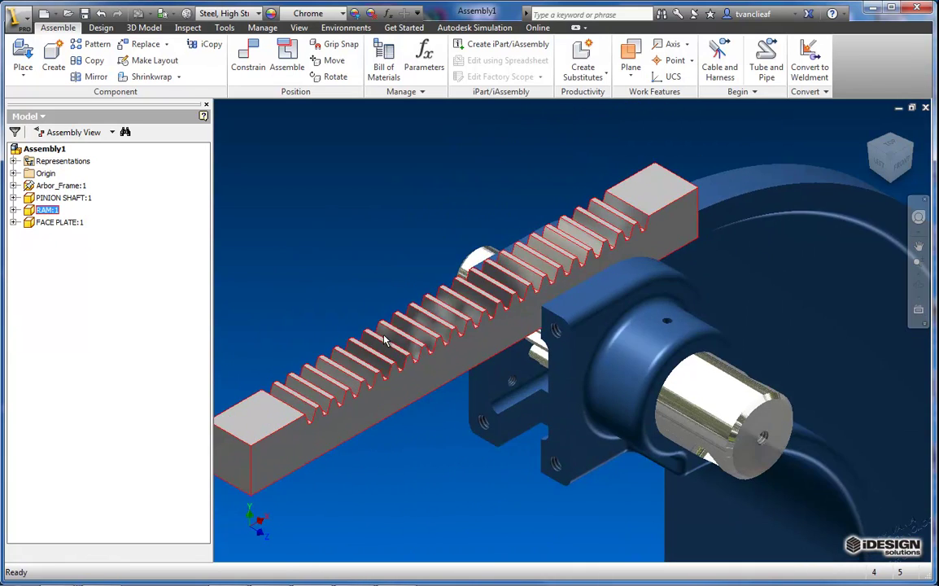
scroll(404, 341, up, 3)
drag(398, 356, 391, 264)
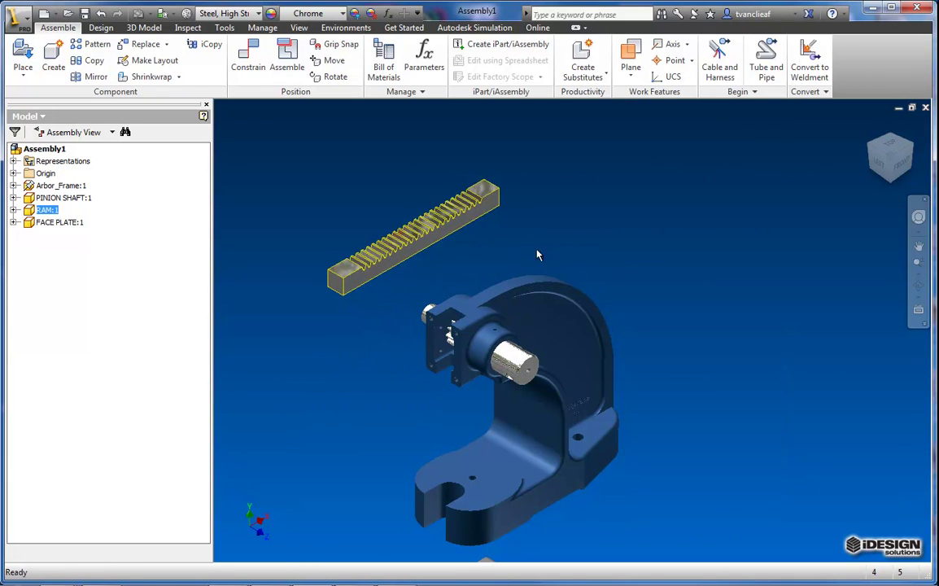
Viewing the assembly from the left side, lower the ram to just above the frame's slot
click(878, 163)
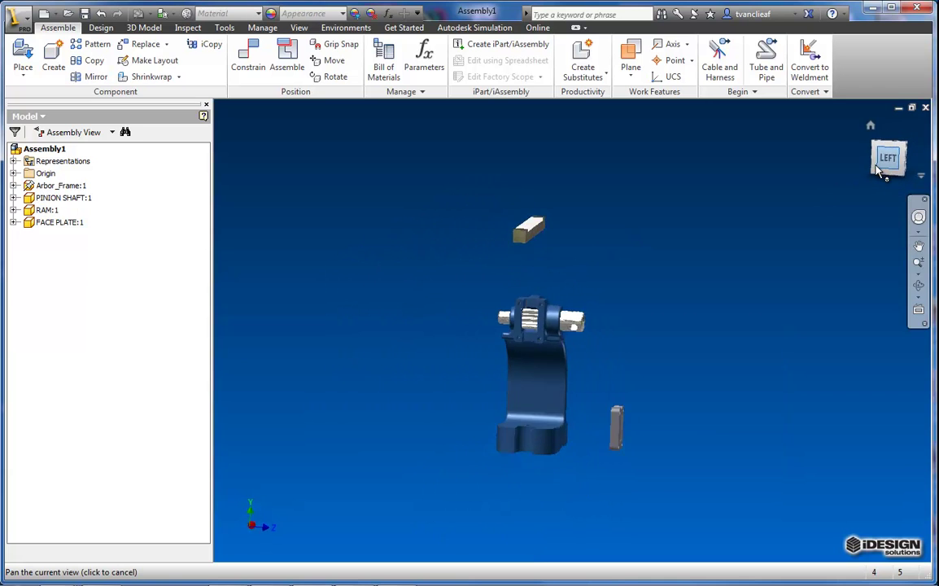
scroll(590, 277, down, 4)
middle_drag(578, 288, 579, 219)
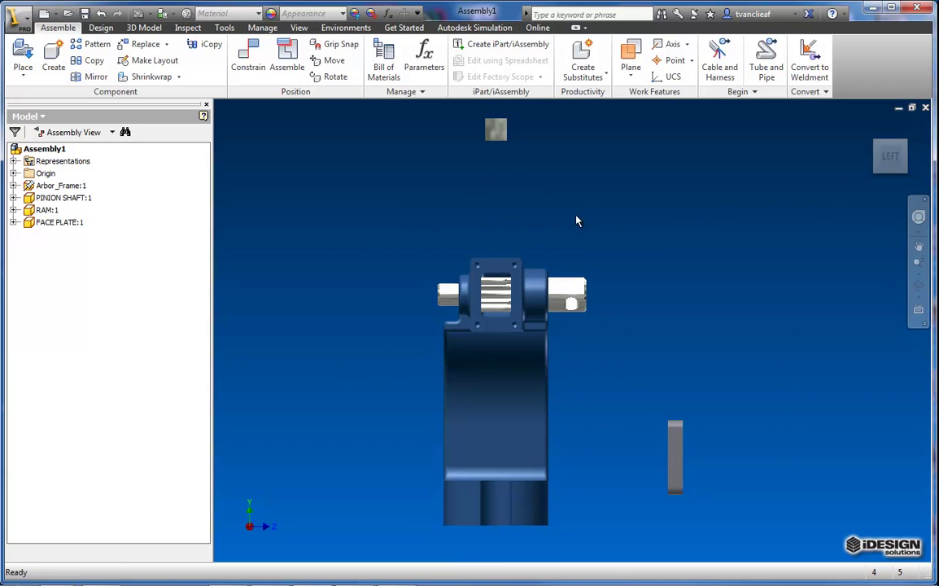
drag(494, 133, 448, 226)
drag(621, 225, 811, 151)
click(902, 150)
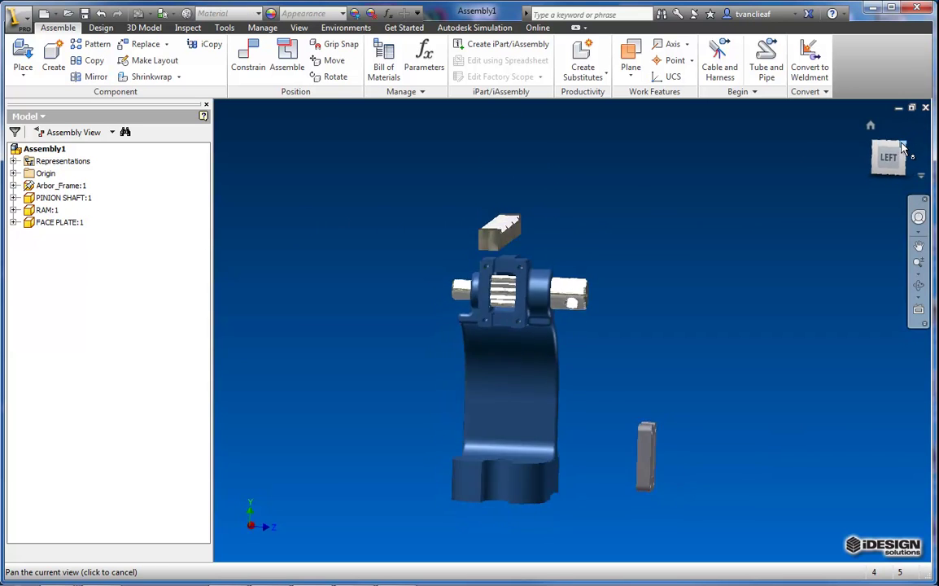
scroll(520, 257, up, 5)
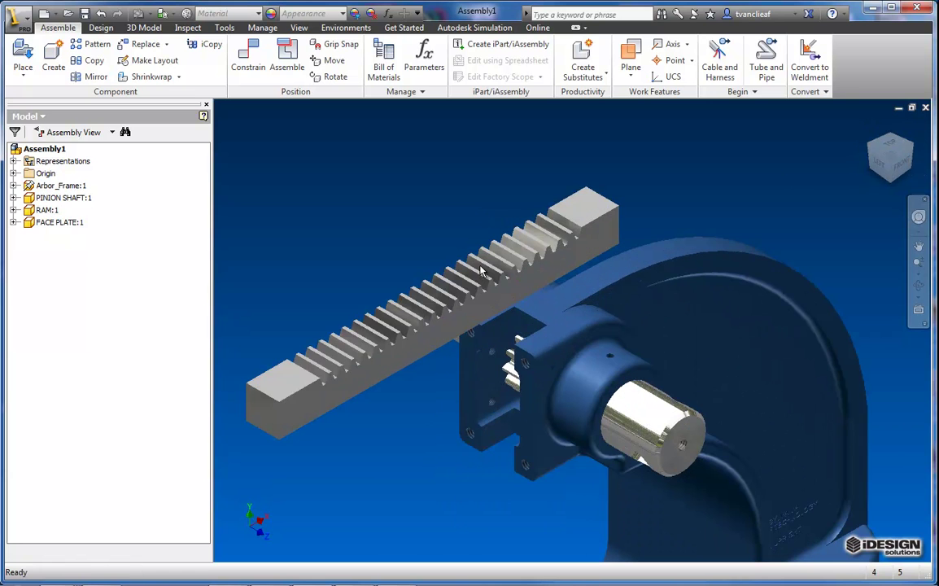
middle_drag(517, 269, 545, 242)
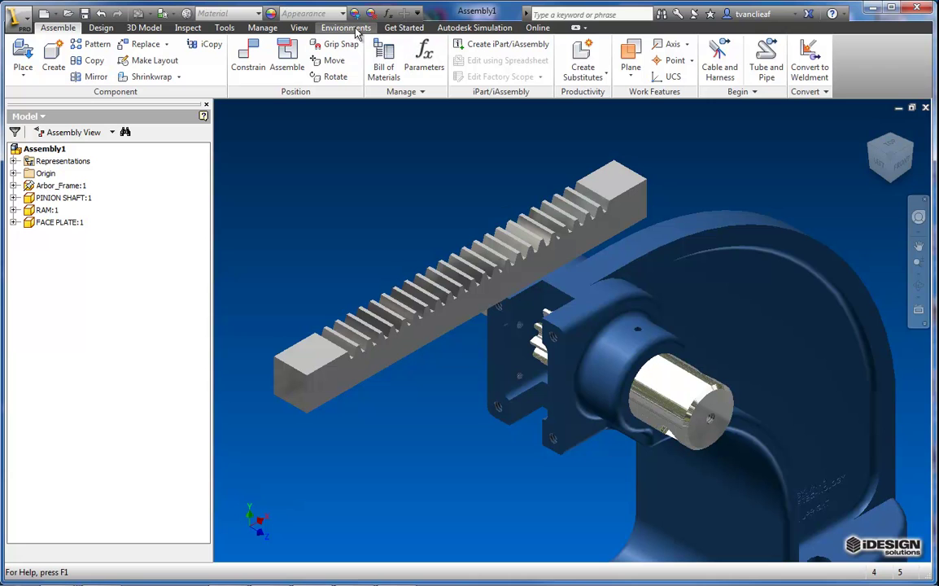
Turn on the Degrees of Freedom display and check the remaining motions of the ram and pinion shaft
click(300, 28)
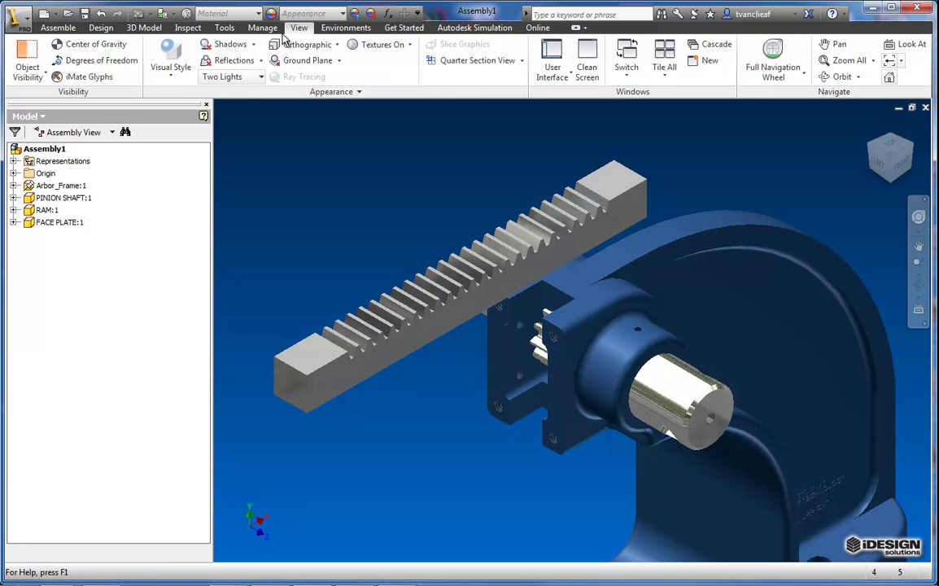
click(93, 64)
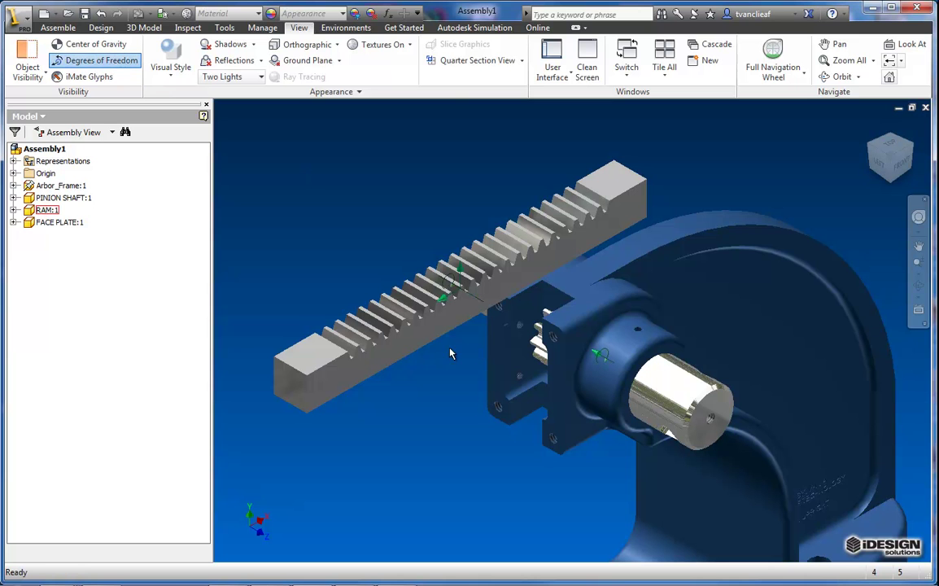
click(538, 330)
scroll(603, 355, up, 3)
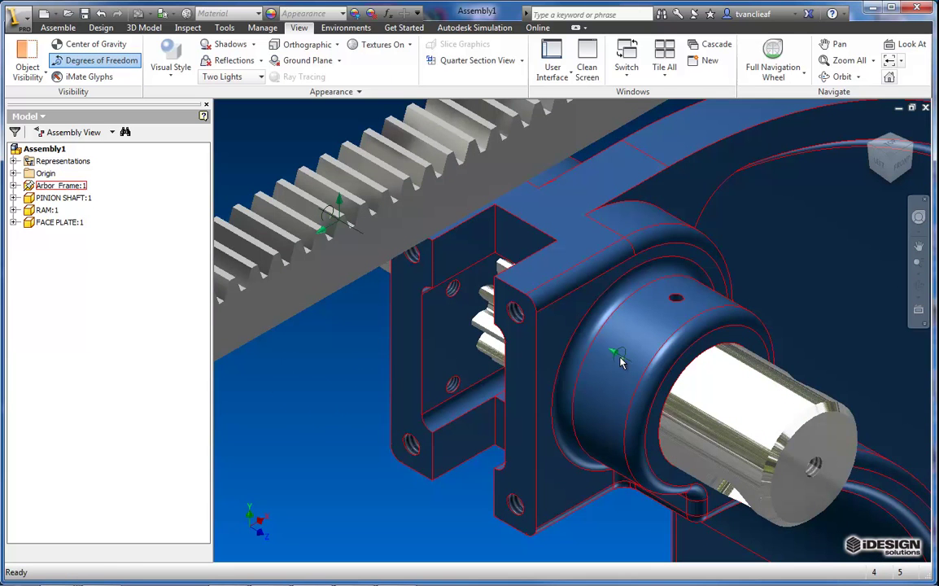
middle_drag(430, 321, 528, 439)
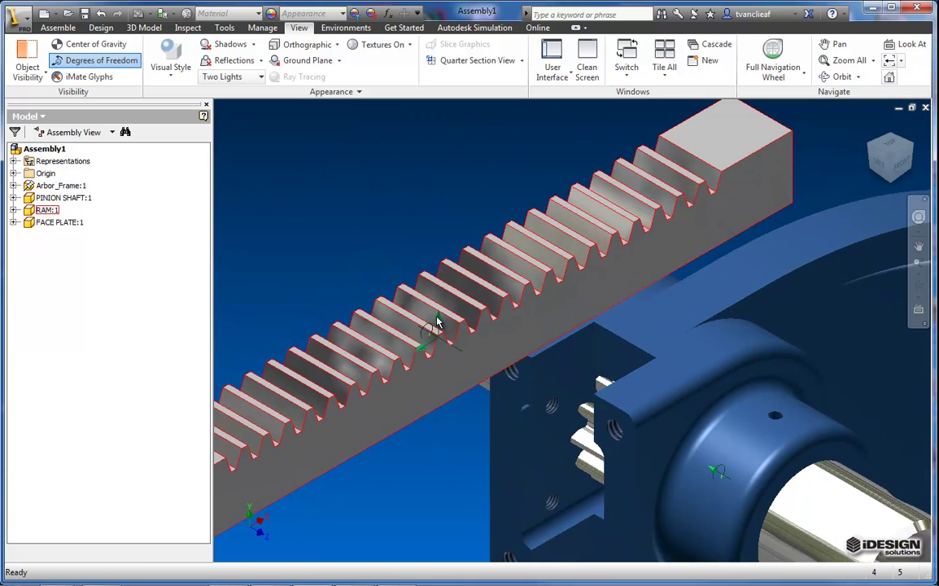
scroll(439, 372, down, 2)
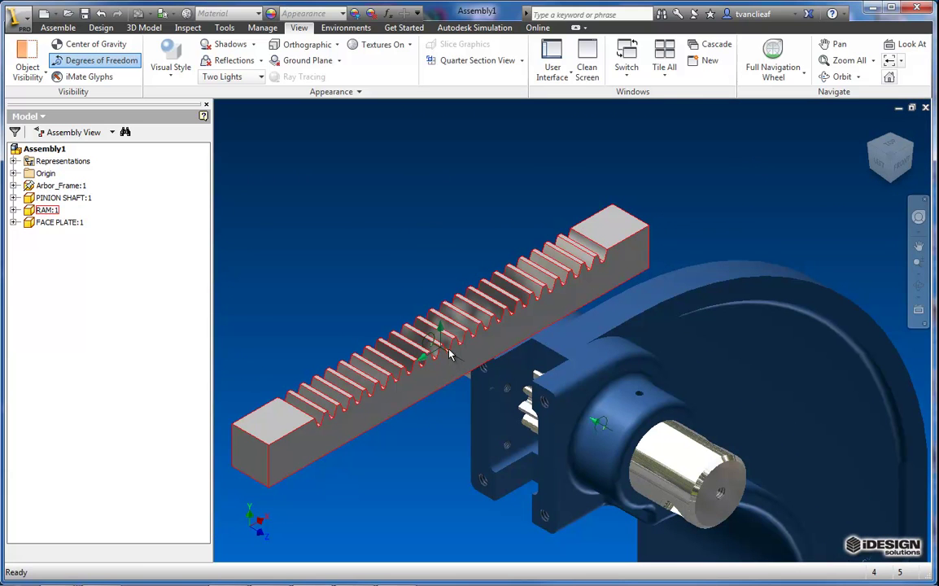
middle_drag(423, 350, 423, 322)
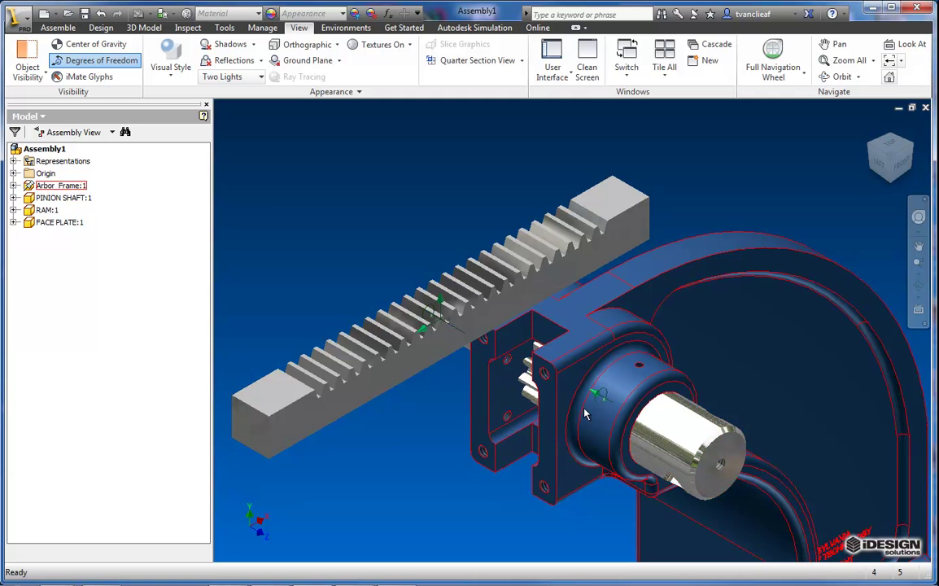
click(688, 435)
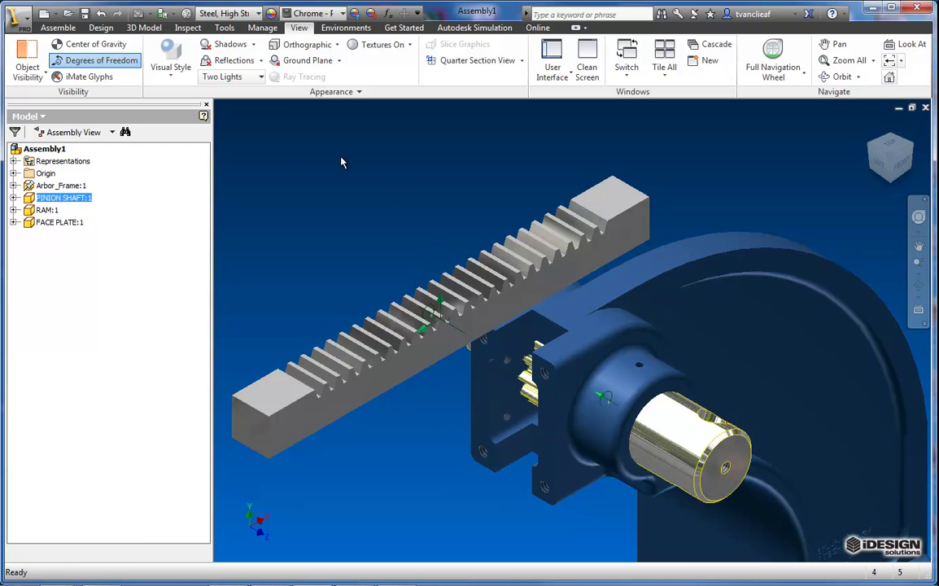
Mate the ram's toothed-side face to the back face of the frame's slot at 0.000 in offset
click(58, 28)
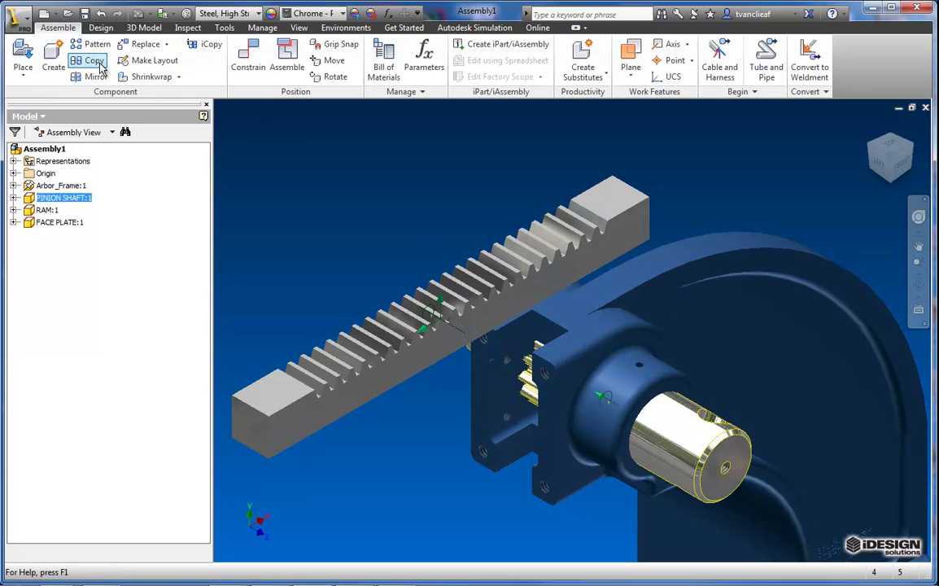
click(240, 69)
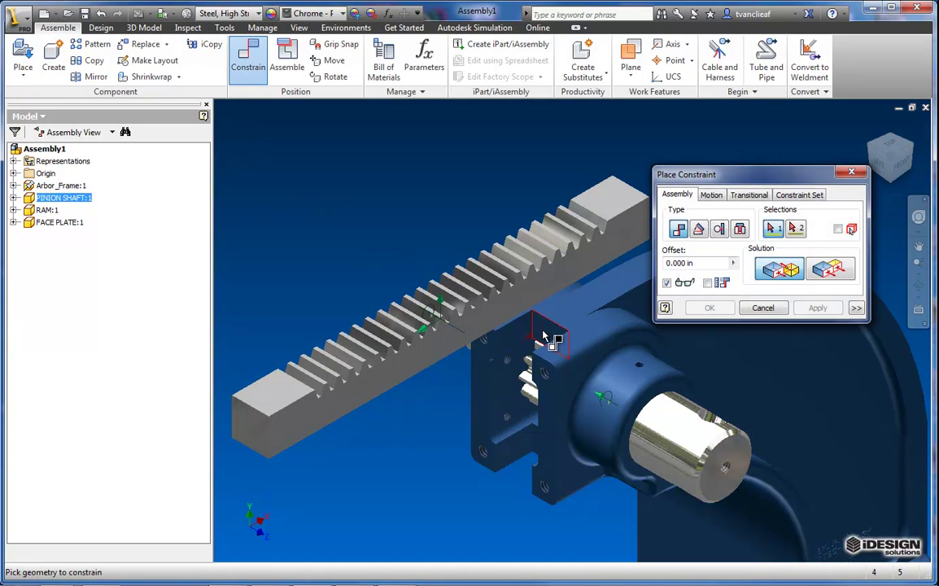
click(264, 393)
middle_drag(438, 291, 324, 175)
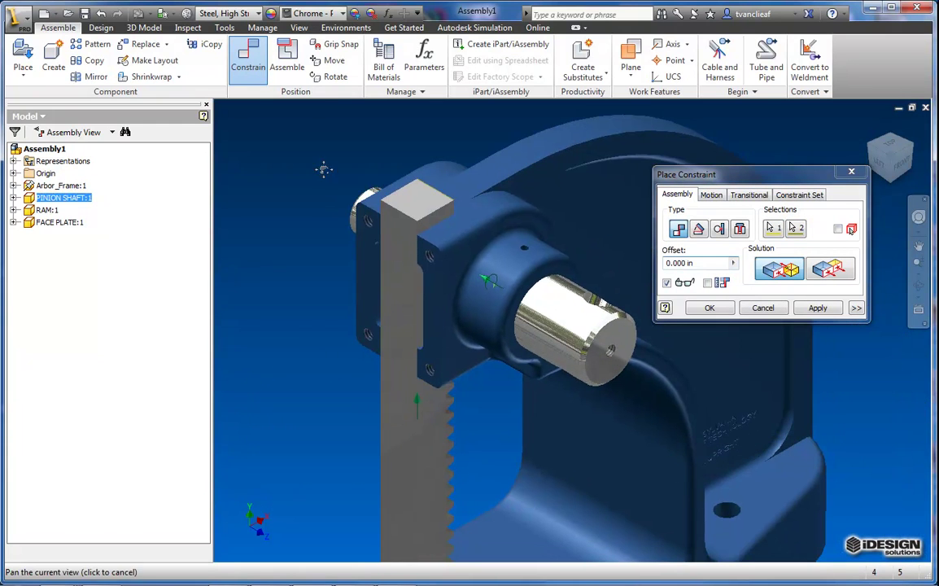
click(704, 309)
Slide the ram upward through the frame's slot and rotate the pinion shaft to test their independent motions
scroll(394, 265, up, 3)
middle_drag(403, 279, 446, 312)
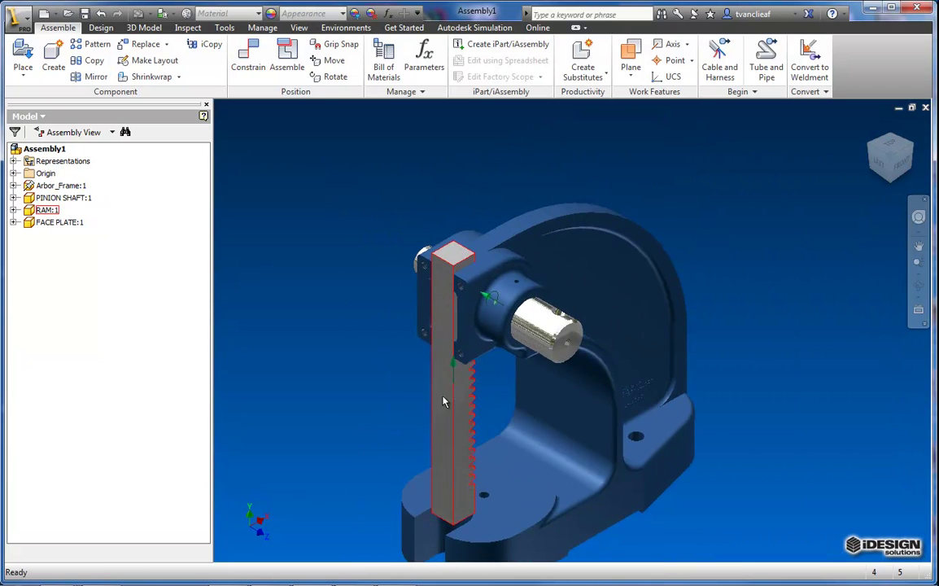
scroll(442, 398, down, 3)
drag(455, 411, 440, 318)
middle_drag(481, 353, 434, 400)
mouse_move(575, 316)
mouse_down()
mouse_move(583, 282)
mouse_move(581, 309)
mouse_move(606, 281)
mouse_move(569, 317)
mouse_up()
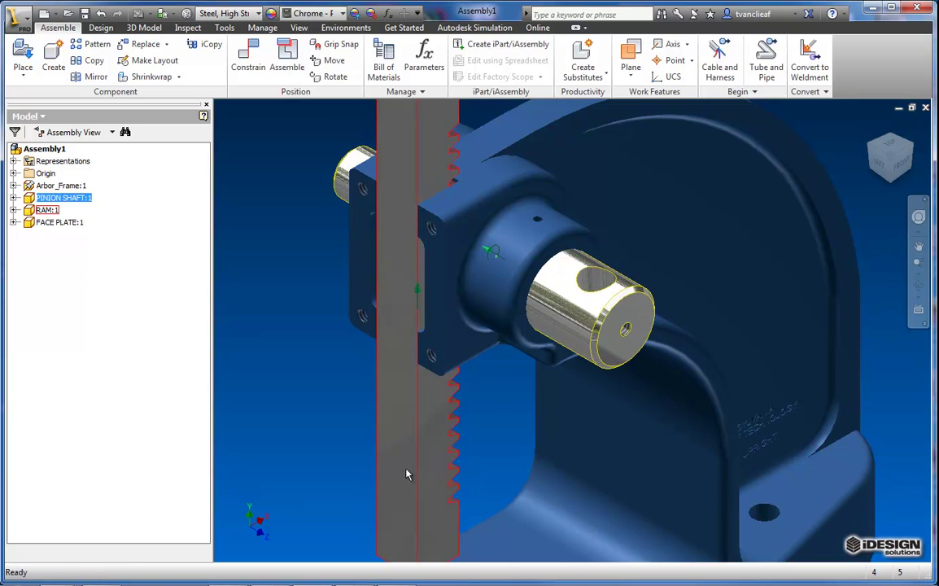
drag(404, 472, 394, 427)
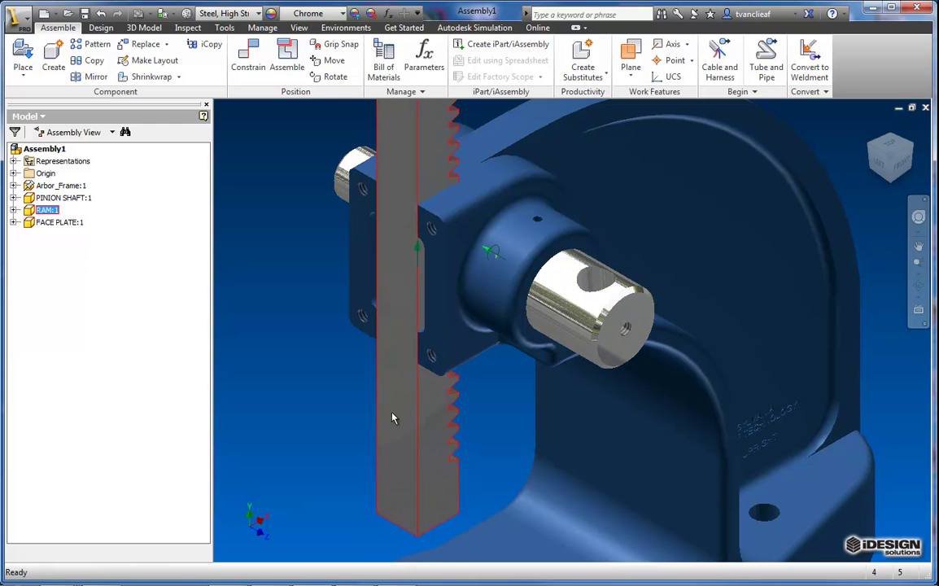
scroll(387, 408, up, 3)
middle_drag(368, 380, 425, 365)
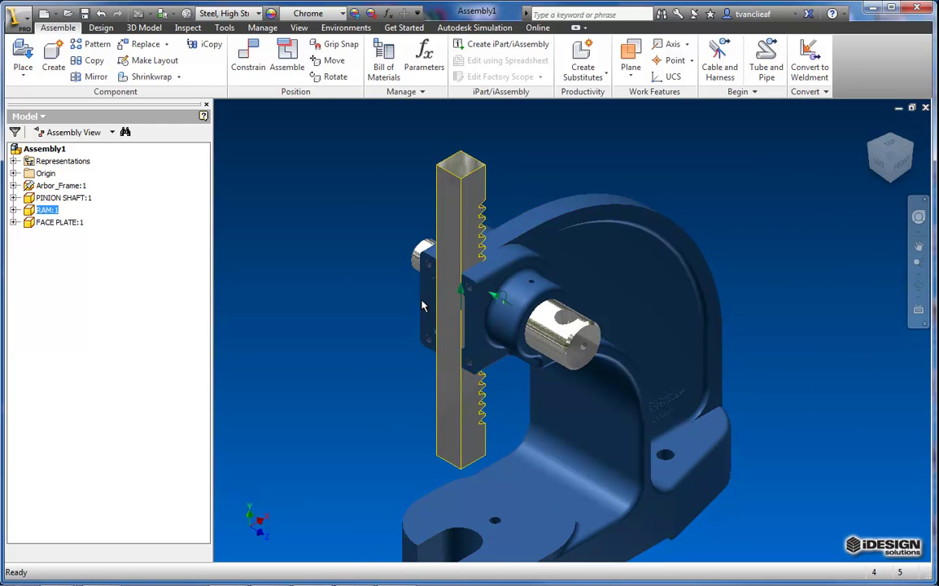
Add a Rotation-Translation motion constraint between the pinion shaft and the ram's vertical edge, with a distance of 3.681 in
middle_drag(430, 325, 413, 326)
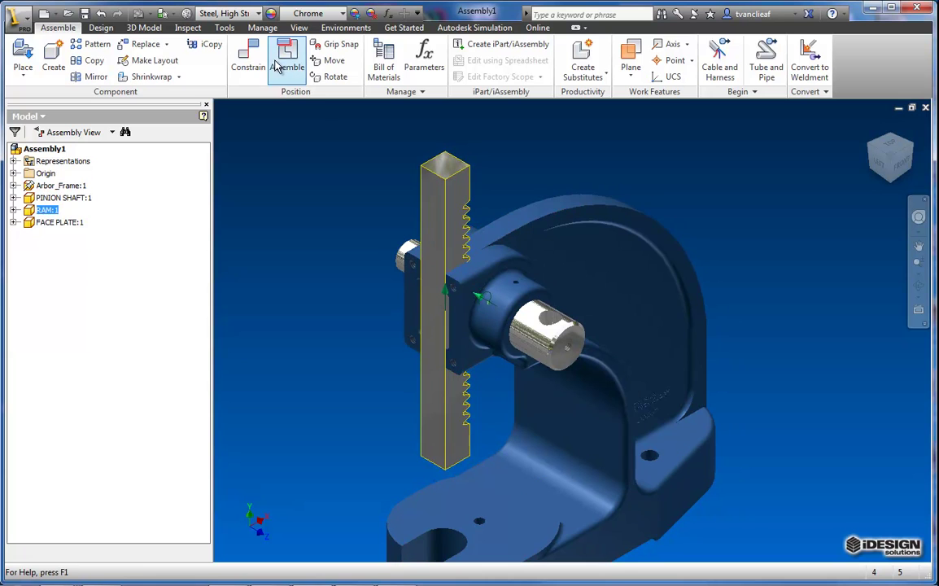
click(249, 70)
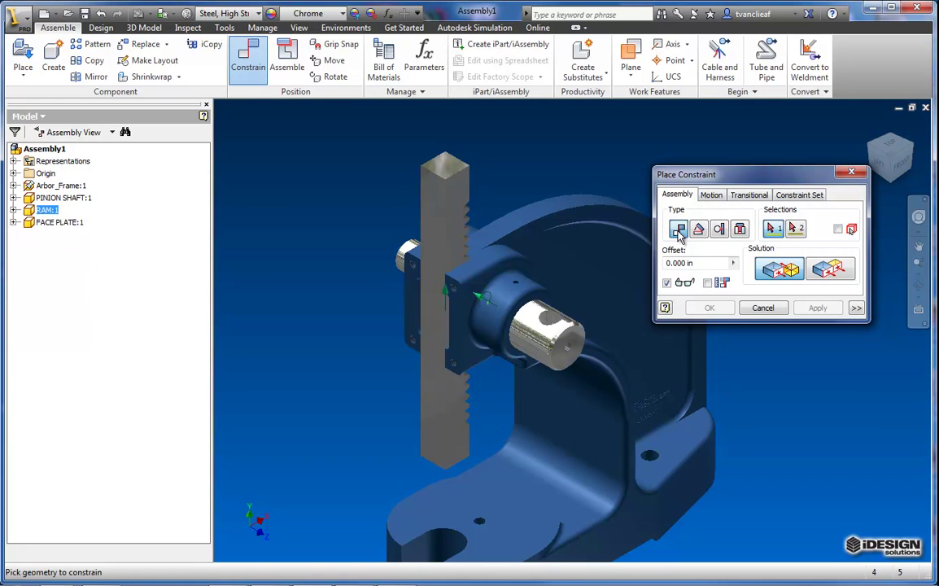
click(711, 195)
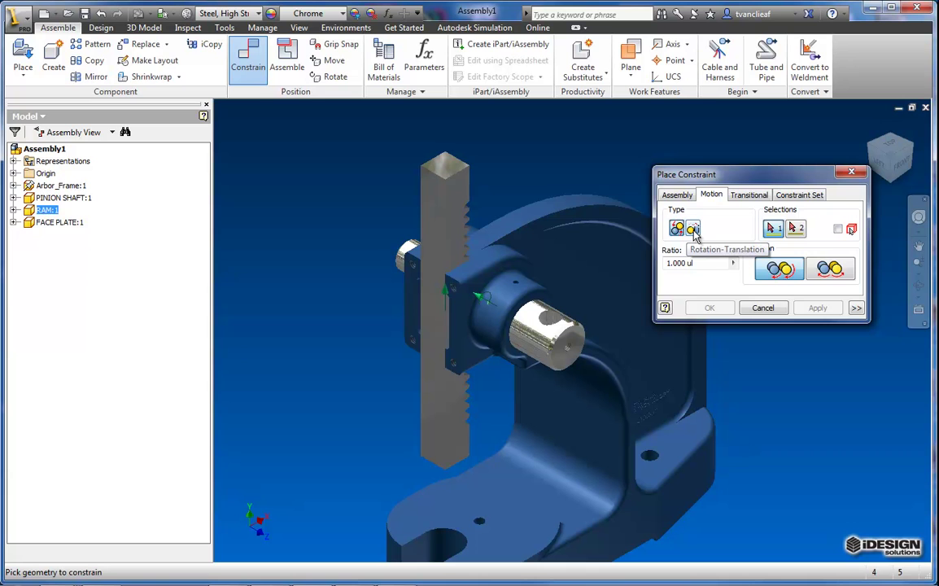
click(693, 229)
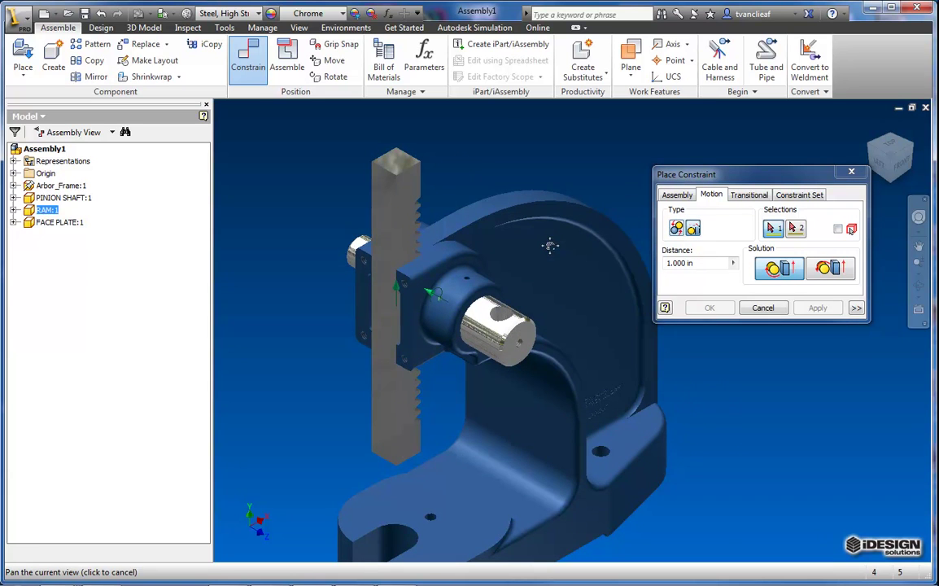
scroll(451, 324, up, 3)
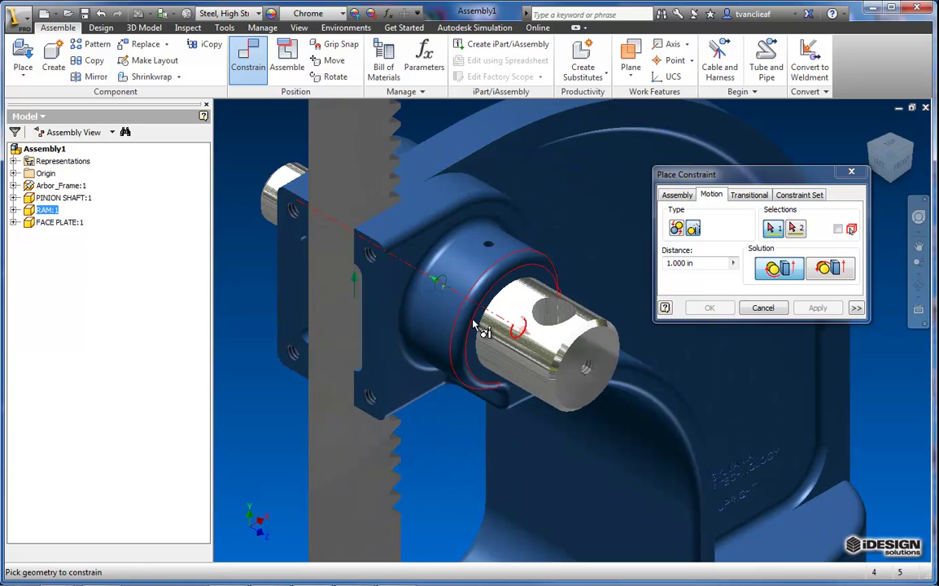
click(522, 337)
scroll(516, 330, down, 2)
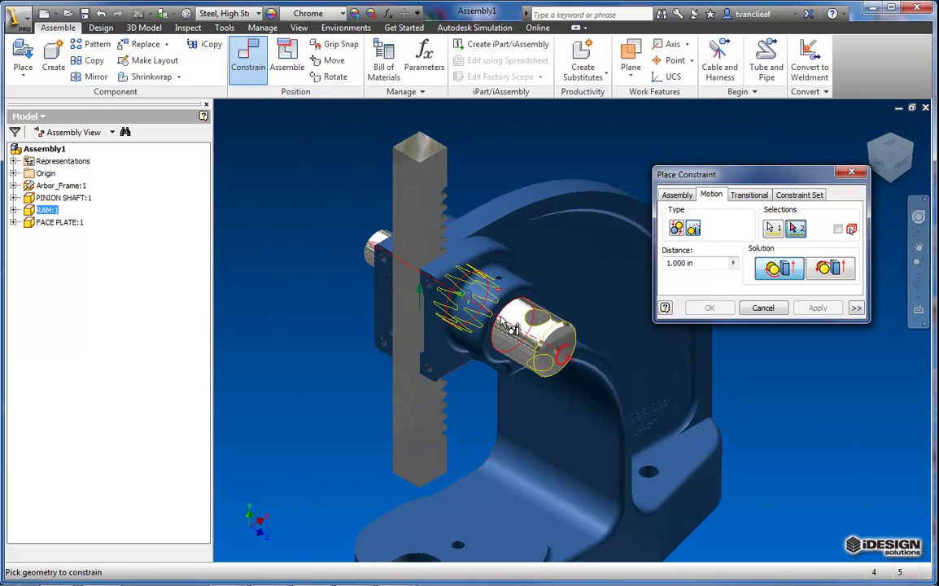
click(420, 238)
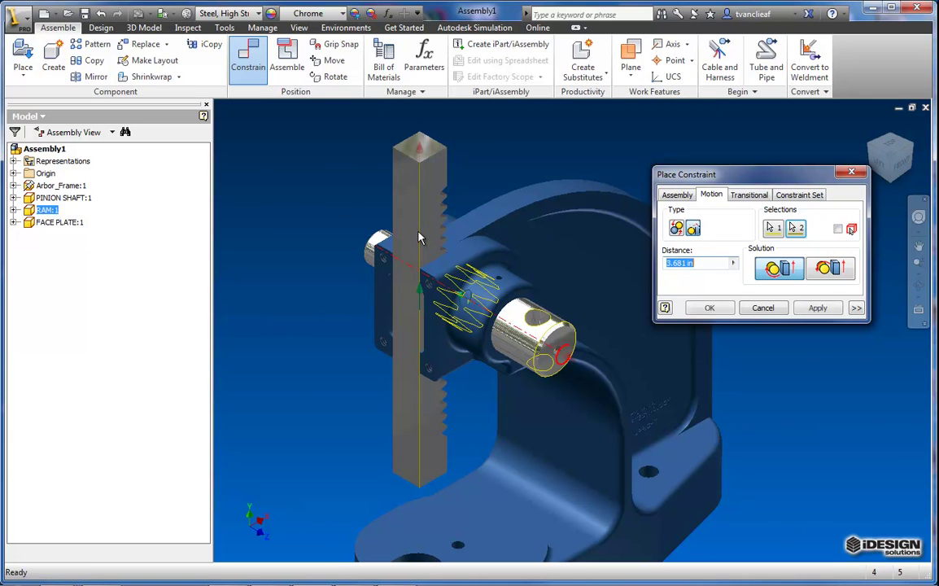
click(707, 310)
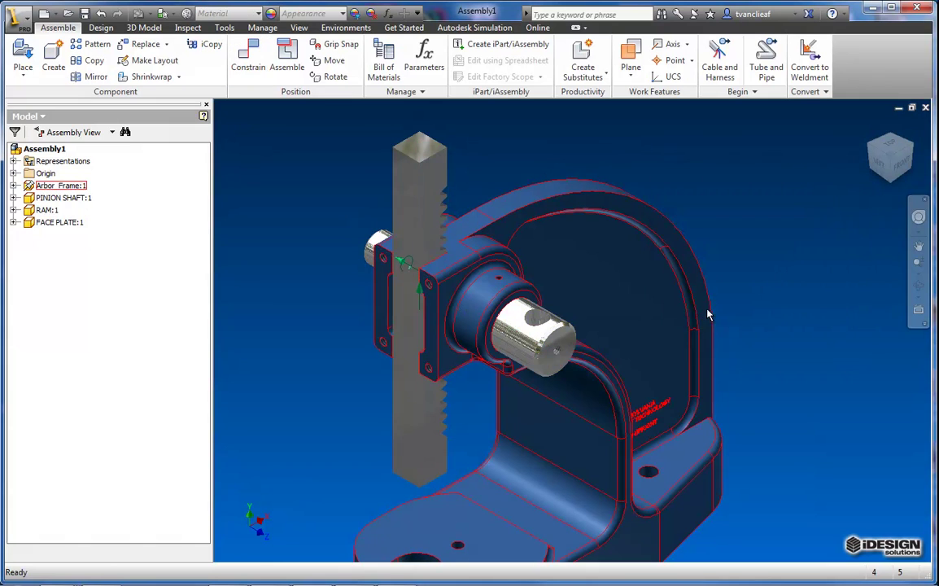
Rotate the pinion shaft to check how the ram travels with it
middle_drag(407, 331, 426, 314)
scroll(533, 316, up, 3)
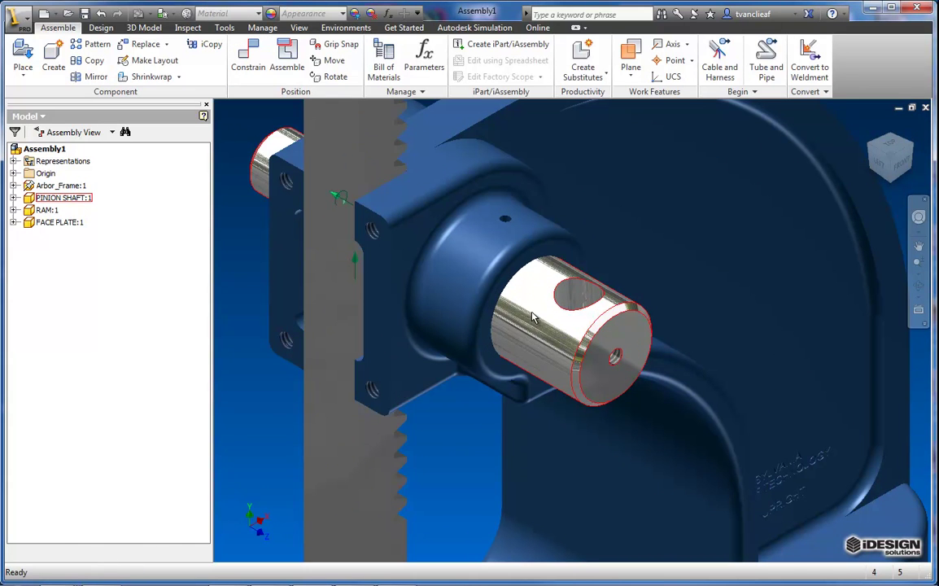
drag(541, 314, 540, 342)
scroll(540, 341, down, 3)
middle_drag(377, 306, 393, 340)
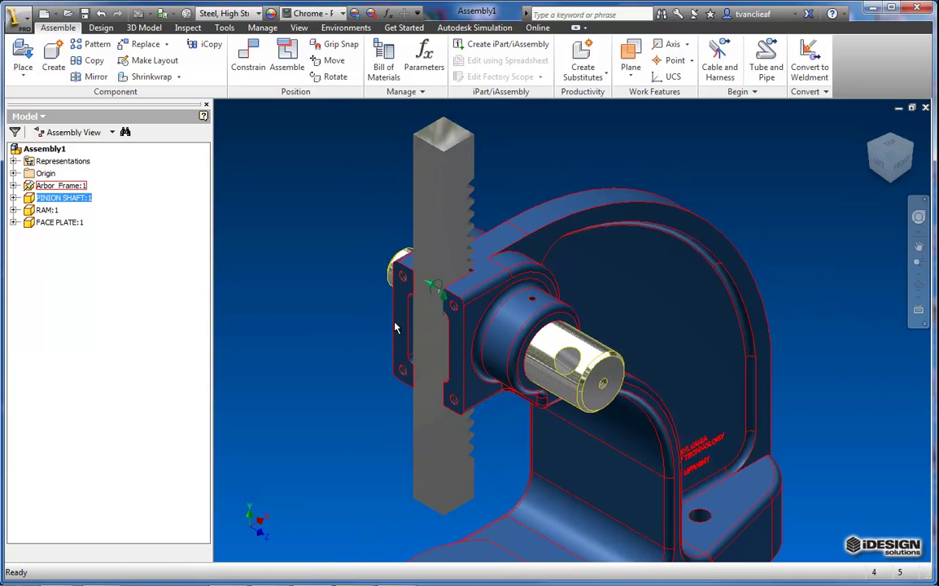
Turn off the Enabled state of the arbor frame to expose the gearing, and move the pinion shaft against the ram
scroll(394, 321, up, 3)
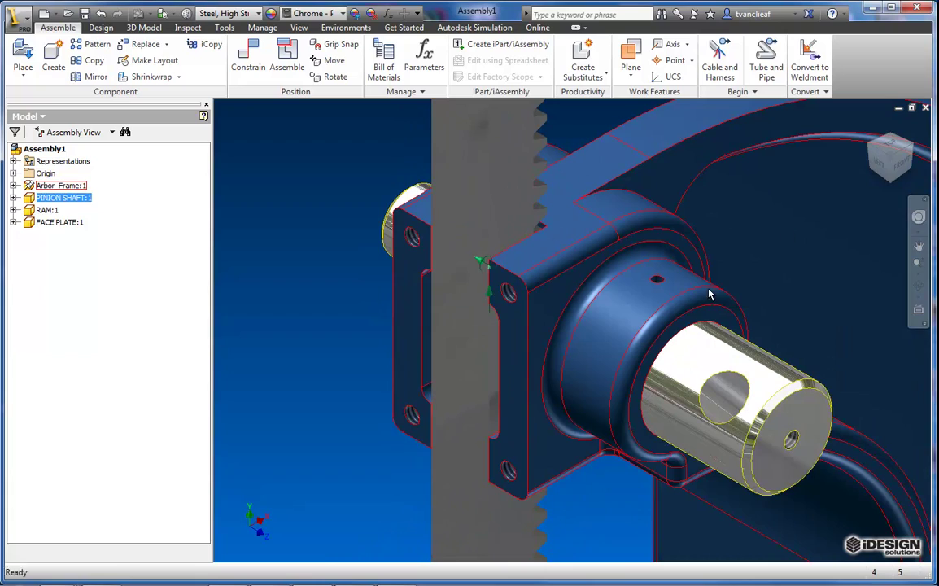
drag(875, 161, 799, 161)
middle_drag(472, 259, 579, 269)
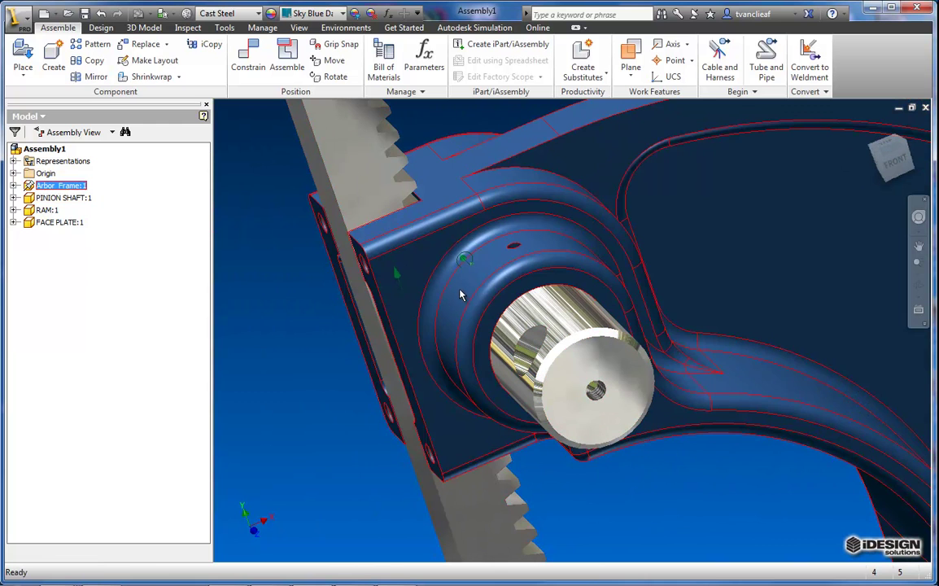
key(Escape)
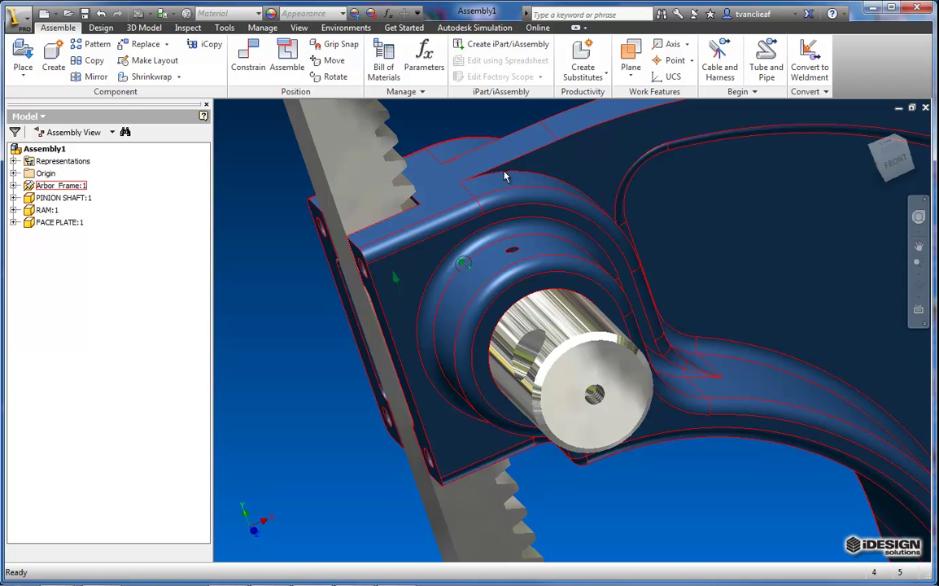
click(57, 185)
right_click(45, 185)
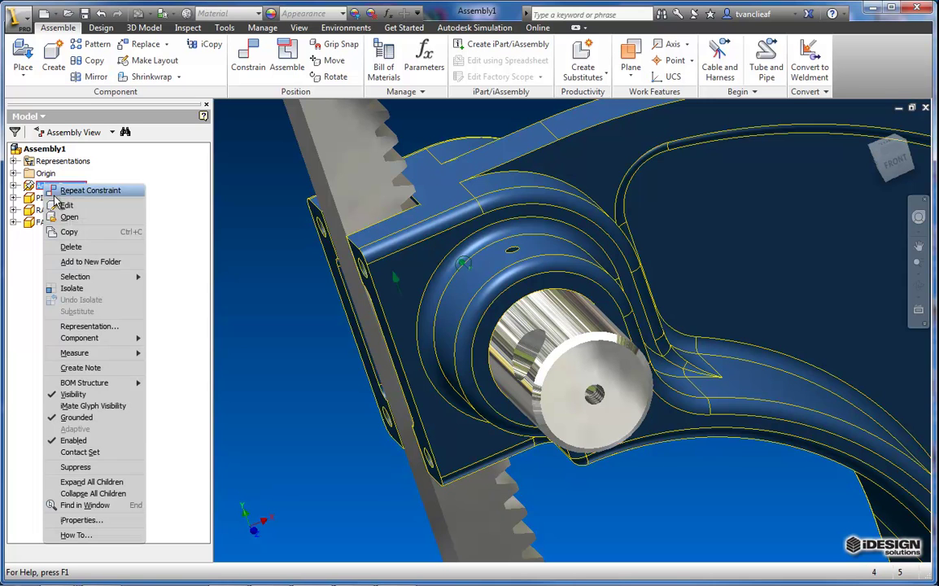
click(71, 441)
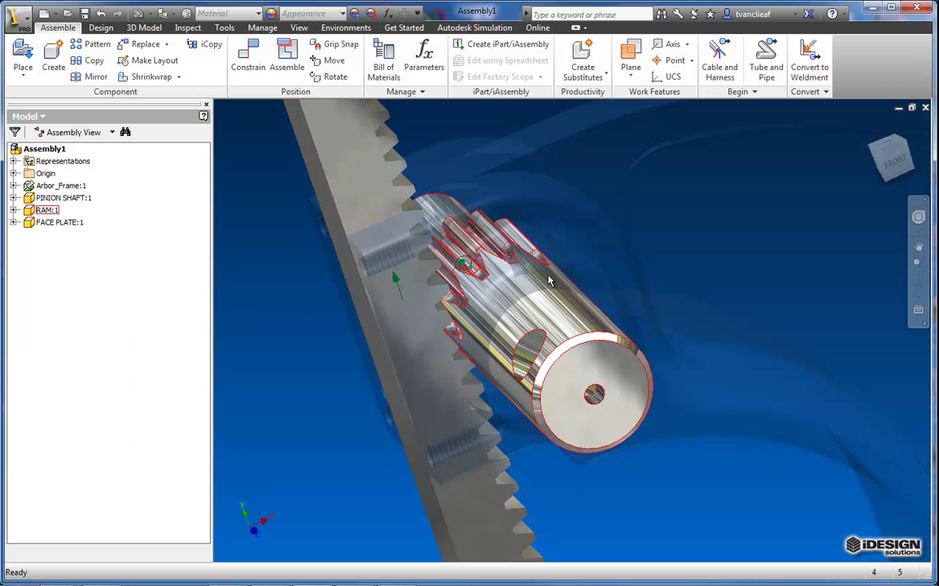
drag(480, 322, 460, 261)
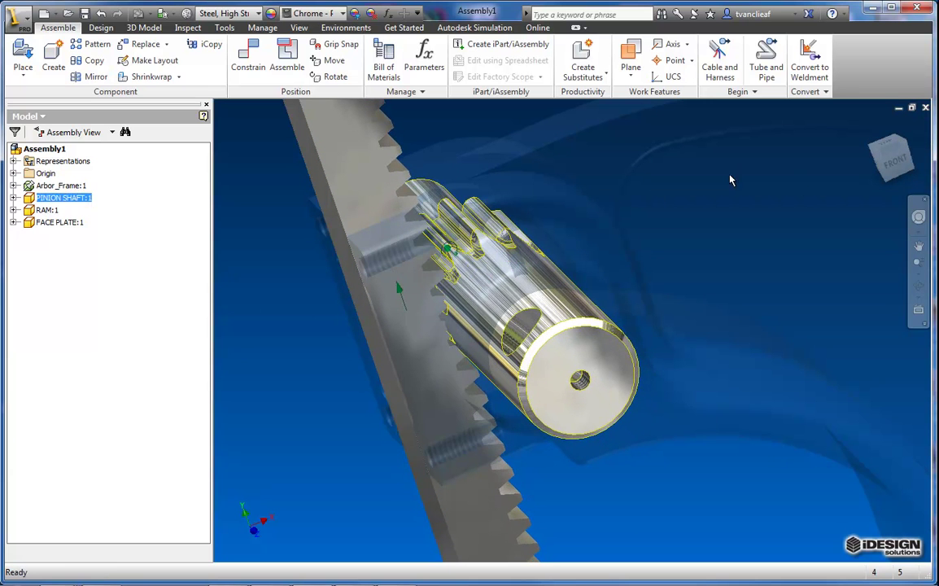
Viewing the gearing close up from the back, rotate the pinion shaft until its teeth fit between the ram's teeth
click(894, 156)
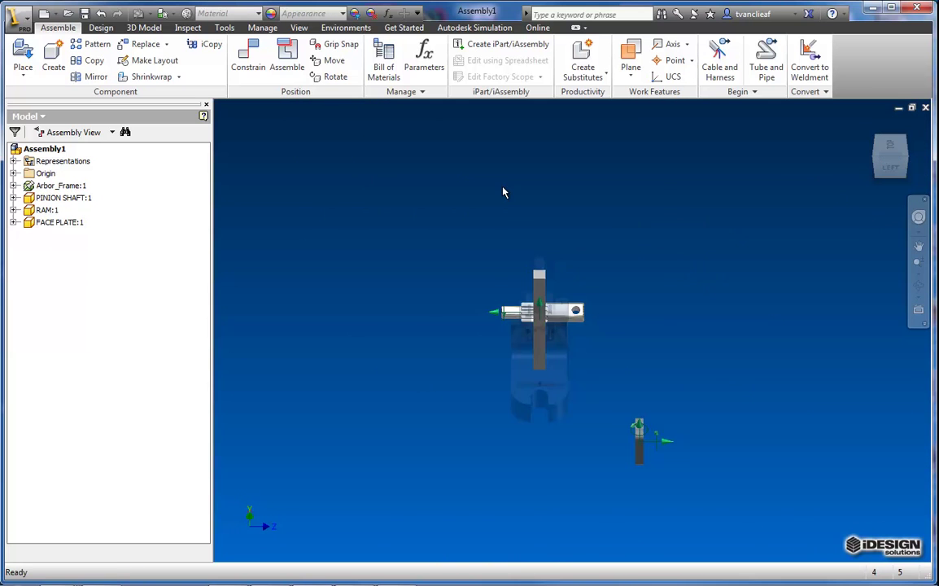
scroll(516, 311, down, 5)
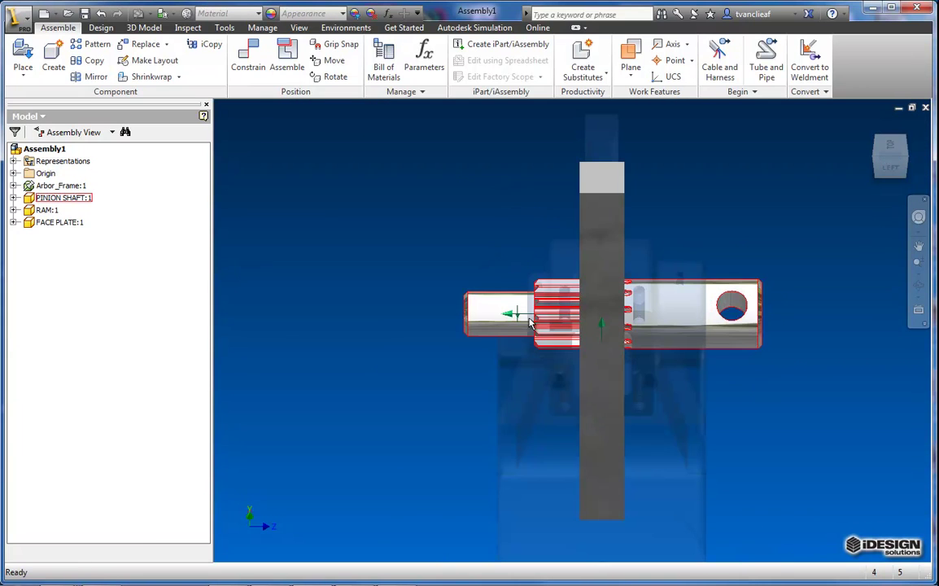
click(881, 168)
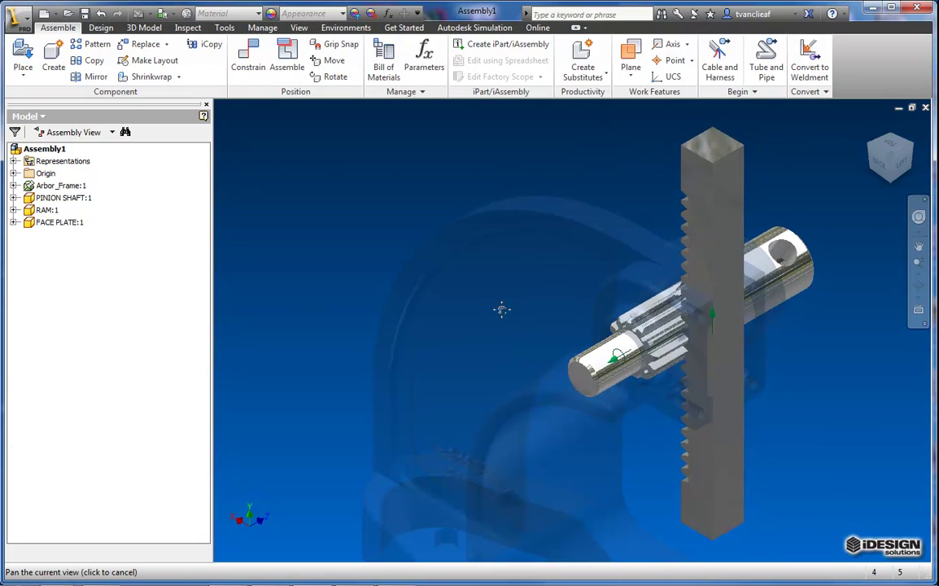
middle_drag(501, 309, 438, 232)
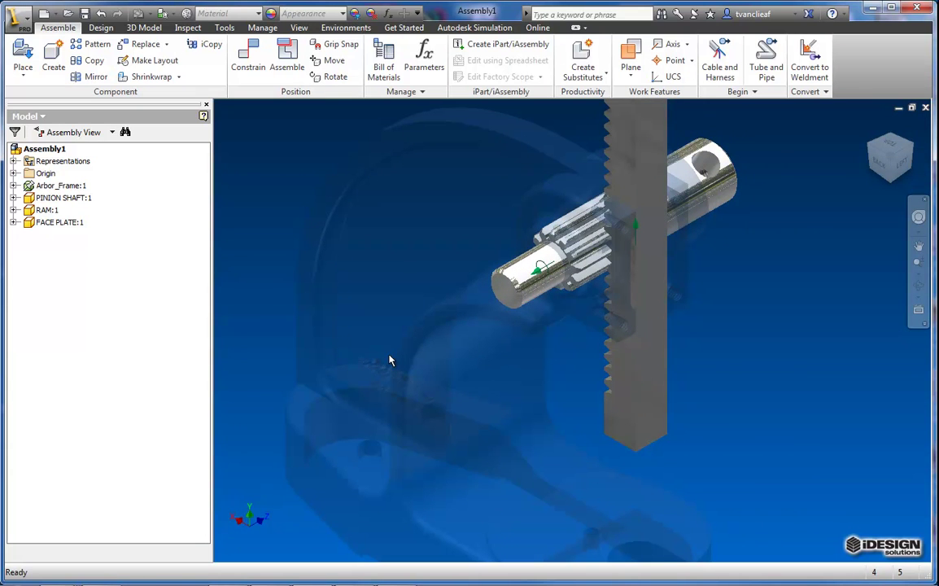
middle_drag(419, 322, 419, 341)
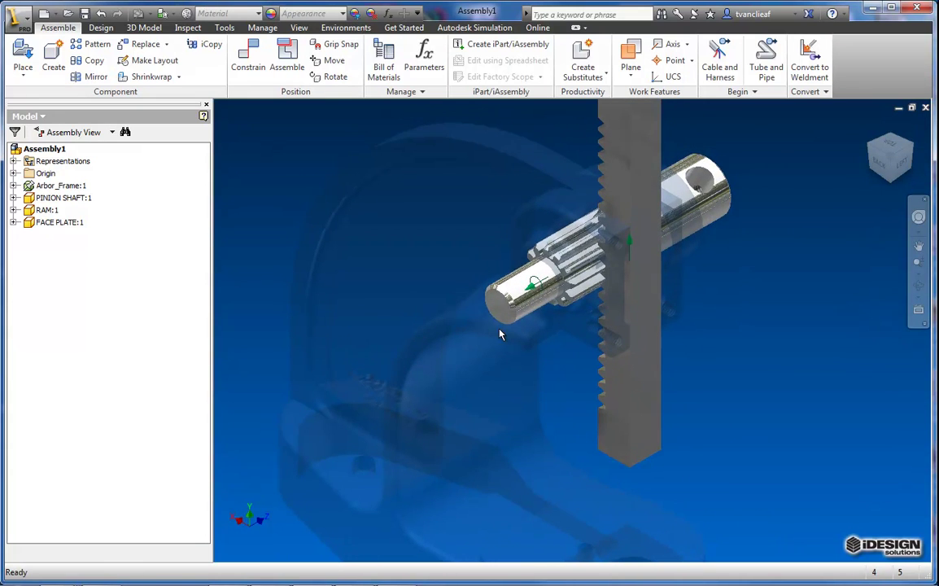
click(881, 165)
scroll(612, 287, down, 3)
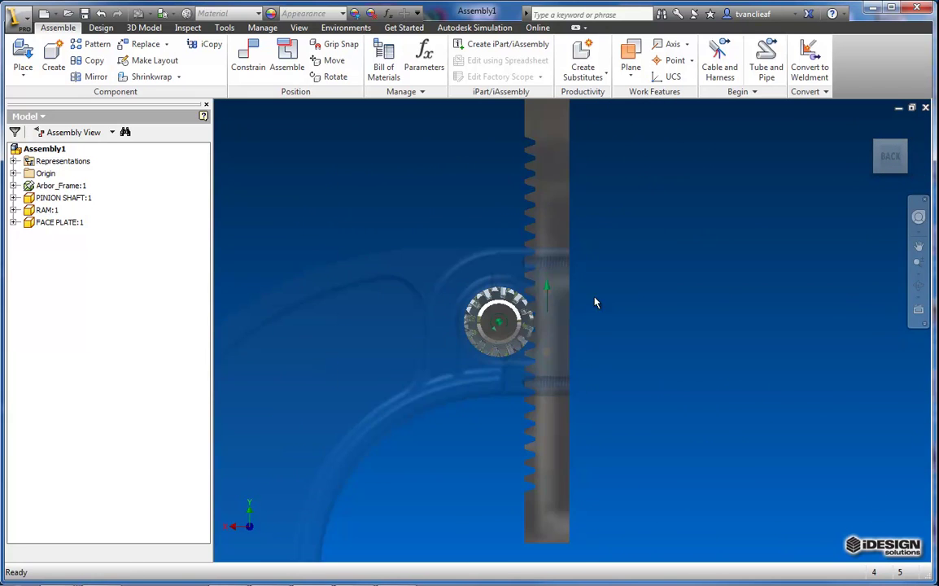
scroll(531, 343, down, 6)
middle_drag(519, 193, 529, 266)
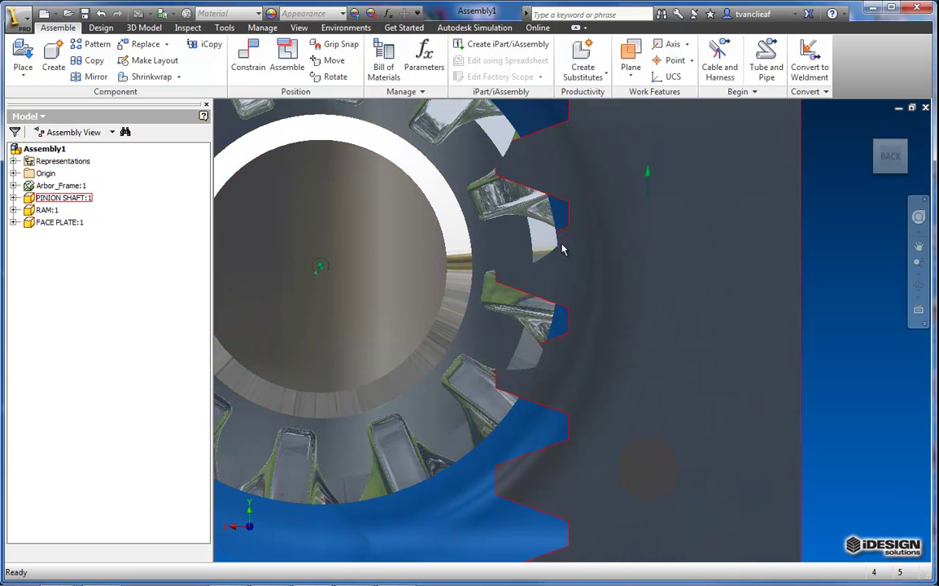
drag(488, 263, 532, 269)
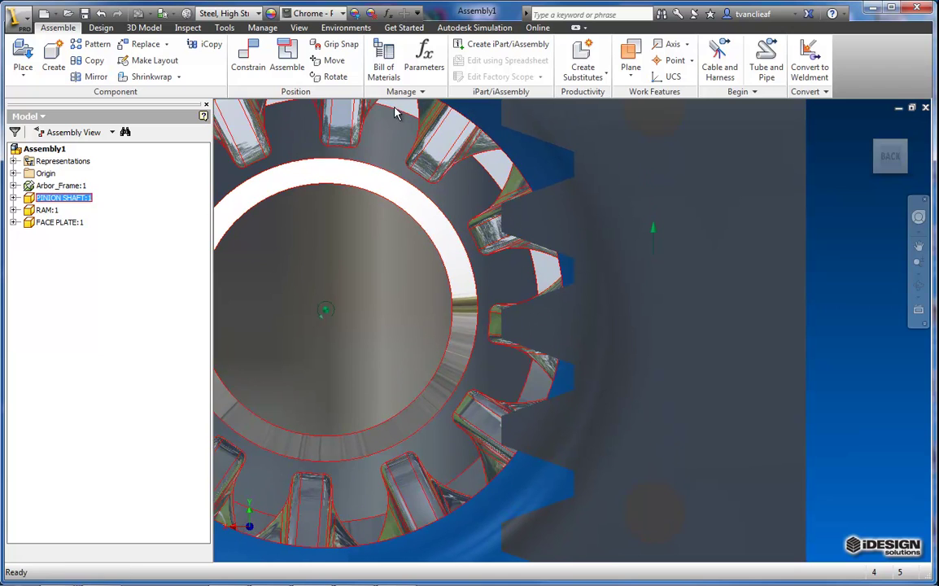
Activate the Contact Solver and move the ram slightly downward to check the tooth engagement
click(188, 28)
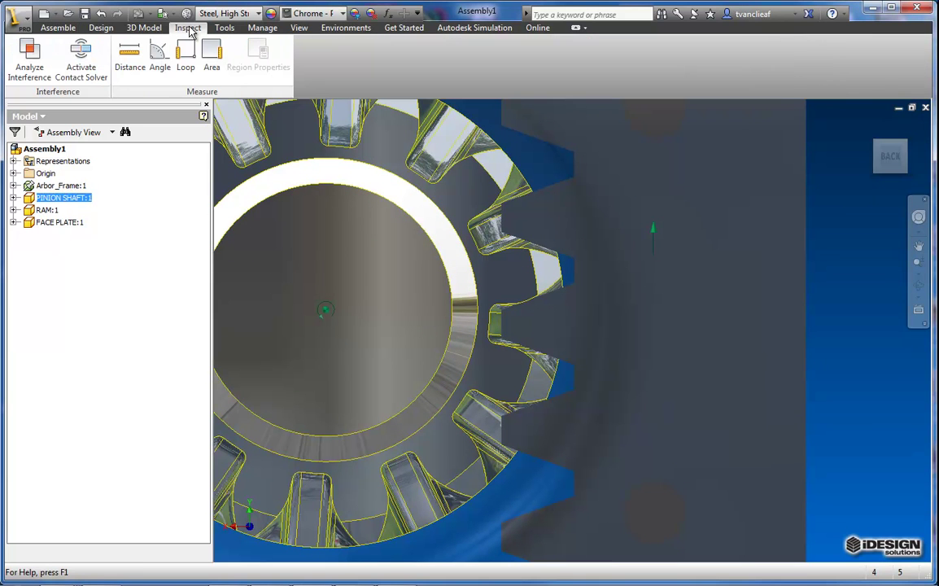
click(85, 69)
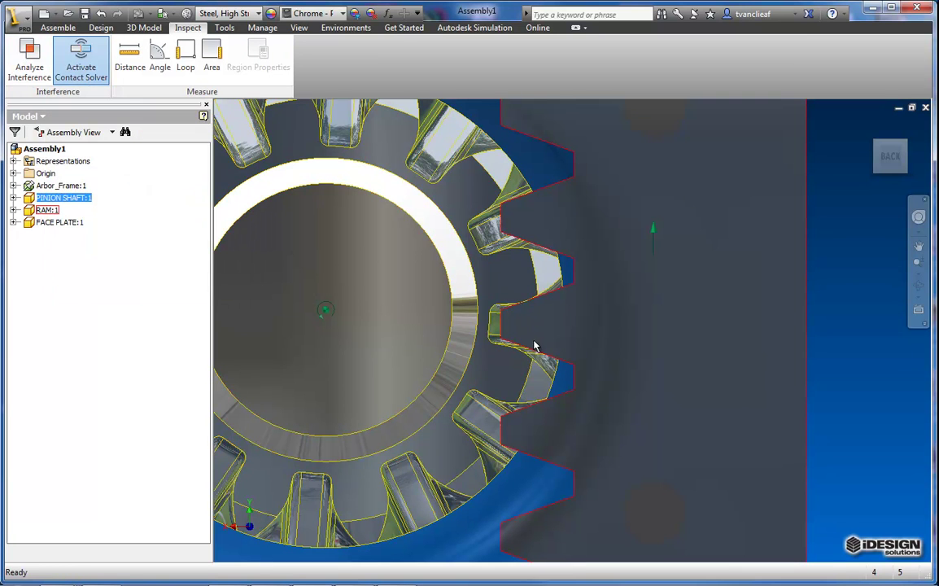
drag(534, 223, 536, 237)
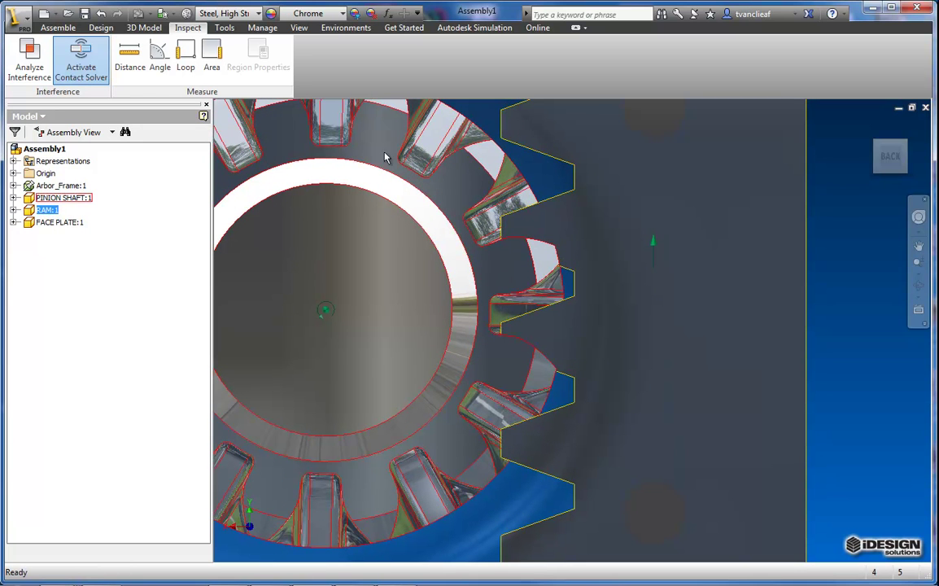
Analyze the interference between the ram and the pinion shaft, and close the report
click(16, 75)
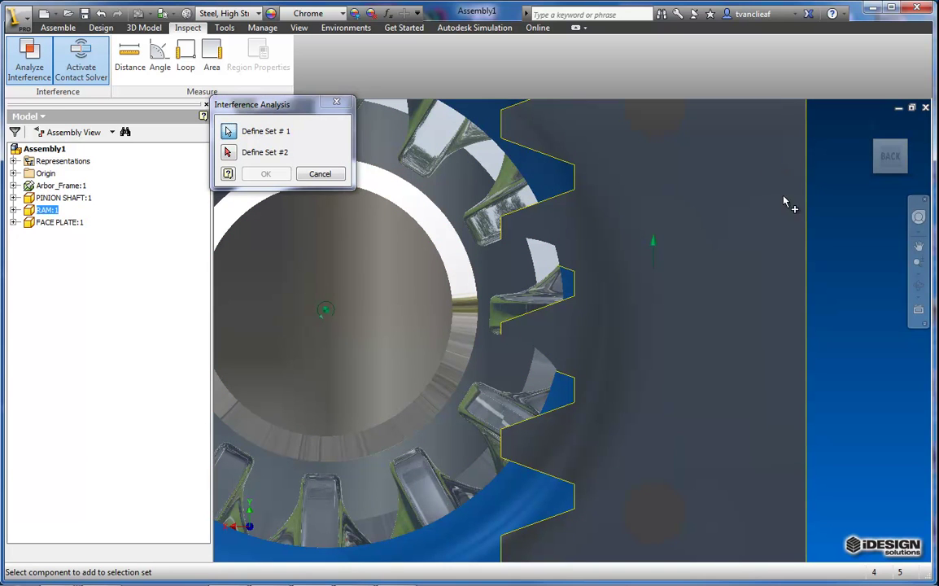
scroll(705, 252, down, 5)
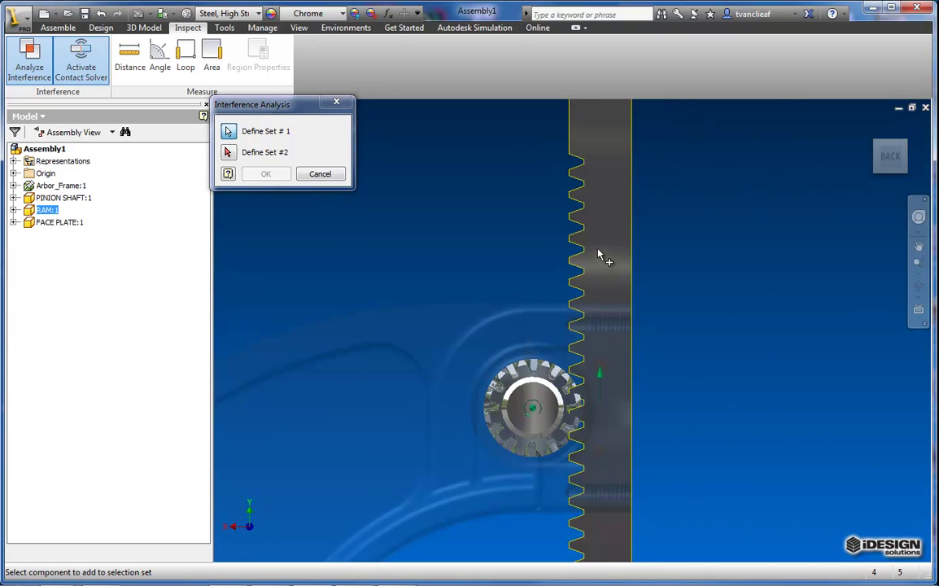
click(537, 390)
scroll(569, 418, up, 5)
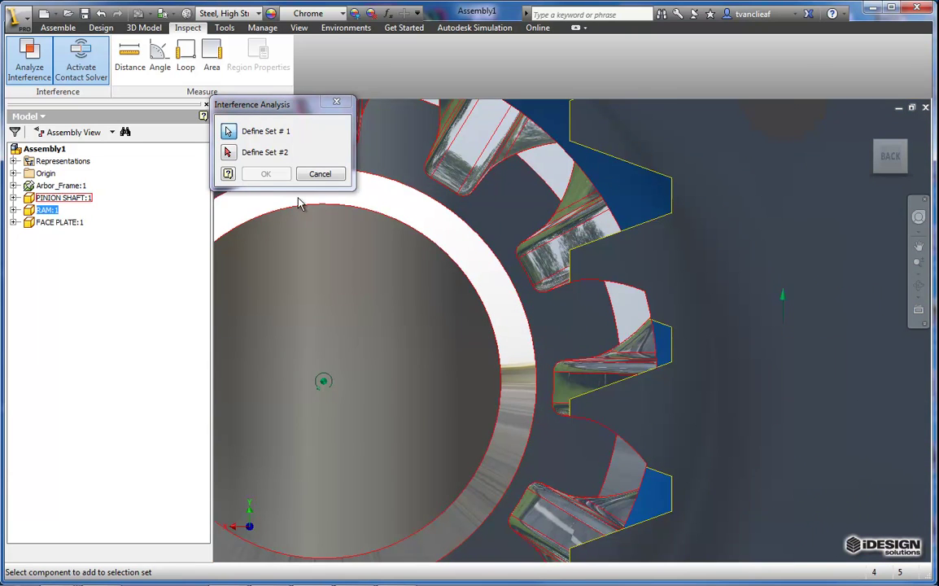
click(228, 152)
click(534, 330)
scroll(472, 297, down, 2)
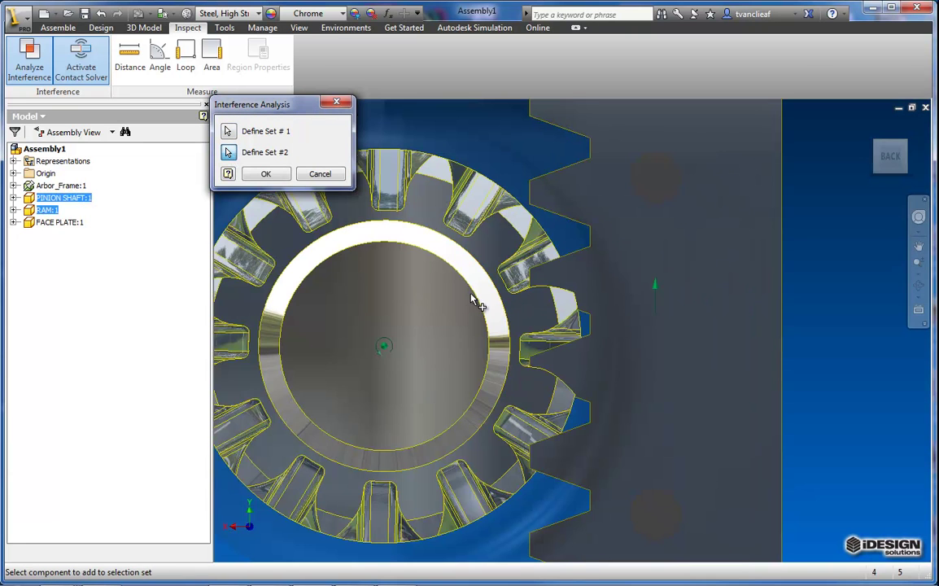
click(266, 175)
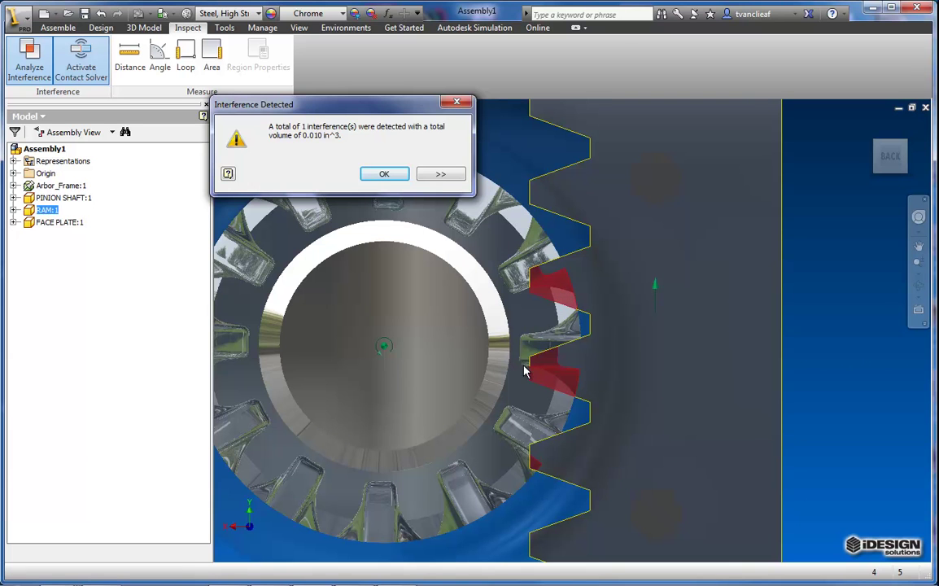
click(383, 175)
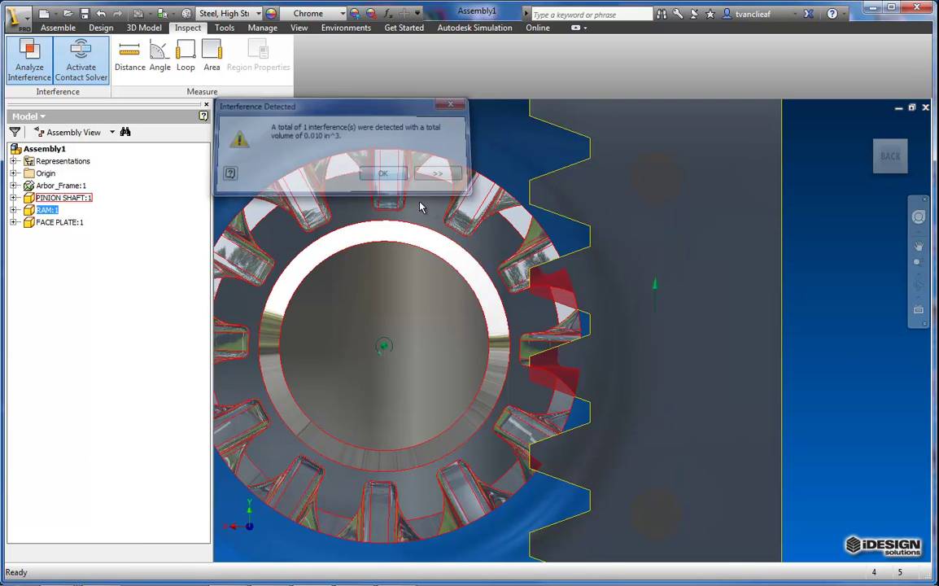
Clear the ram selection and rotate the pinion shaft slightly to center its teeth in the ram's tooth gaps
scroll(478, 283, down, 3)
middle_drag(469, 305, 504, 287)
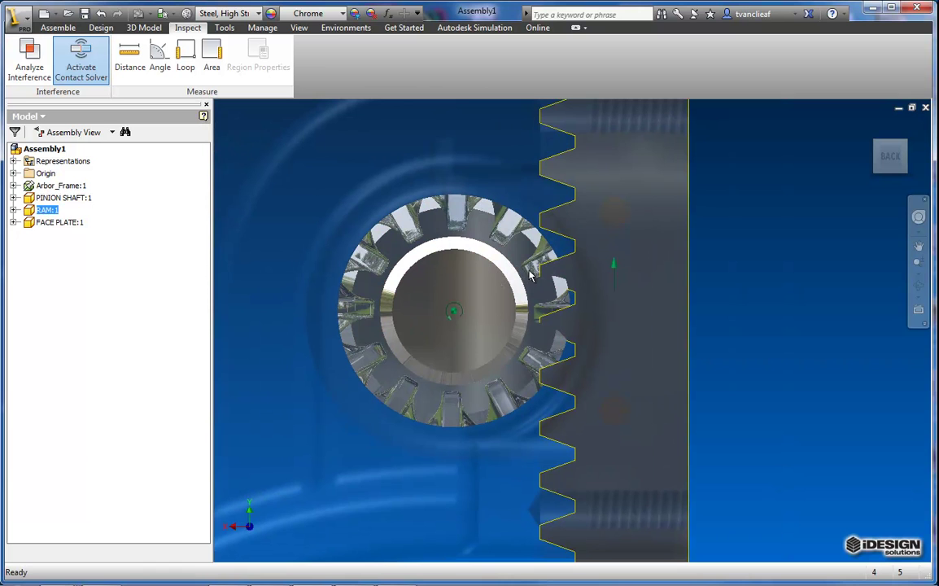
key(Escape)
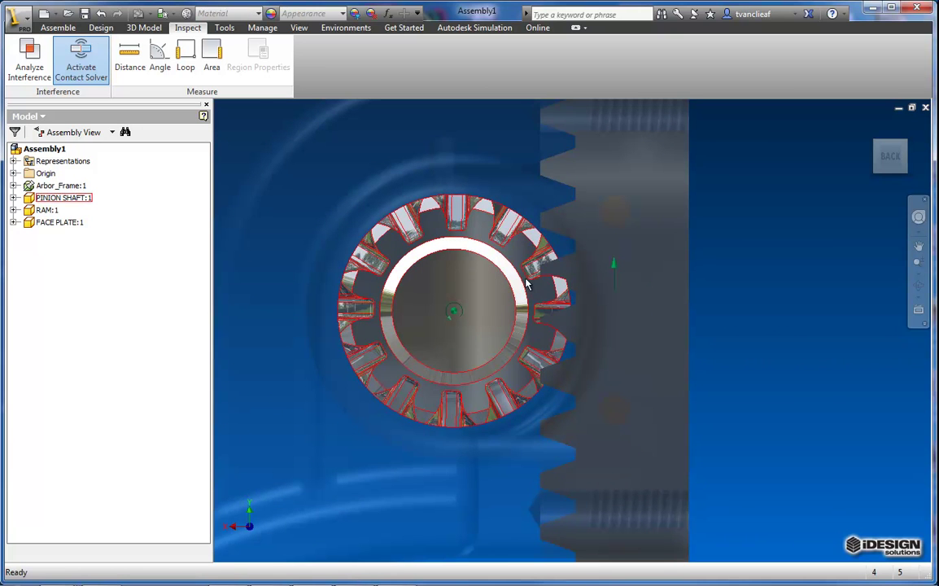
scroll(533, 277, up, 3)
drag(546, 396, 550, 402)
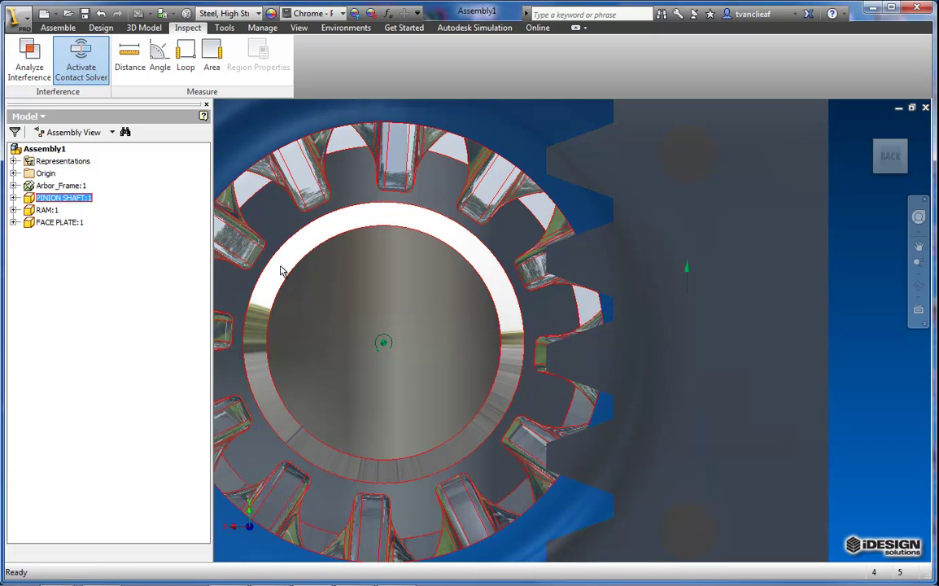
Suppress the pinion shaft's Rotation/Translation constraint so the pinion can turn independently of the ram
click(13, 198)
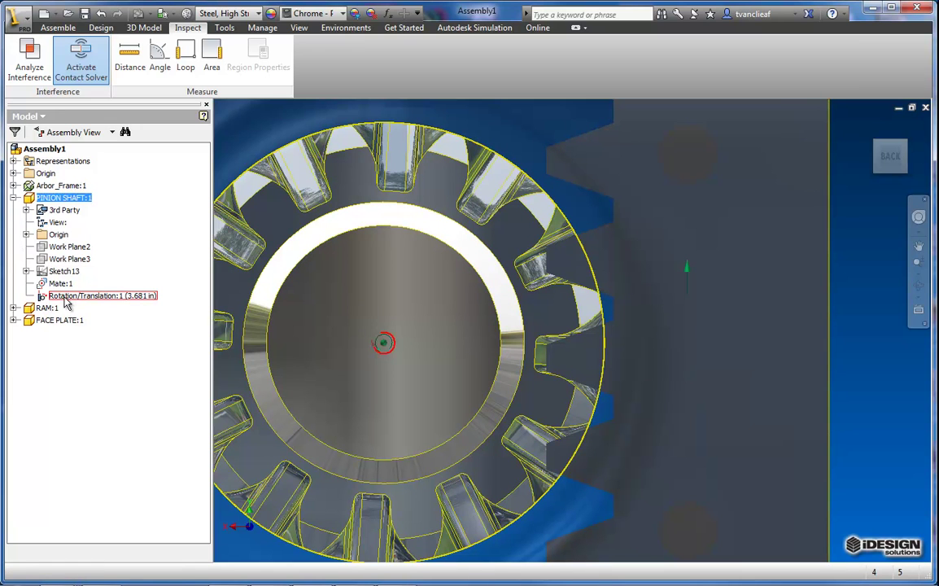
right_click(99, 296)
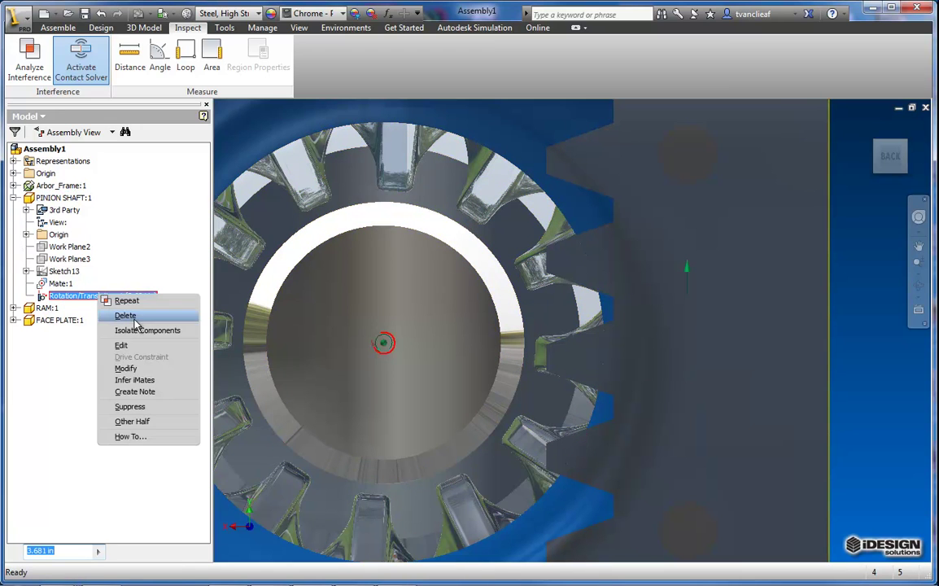
click(142, 407)
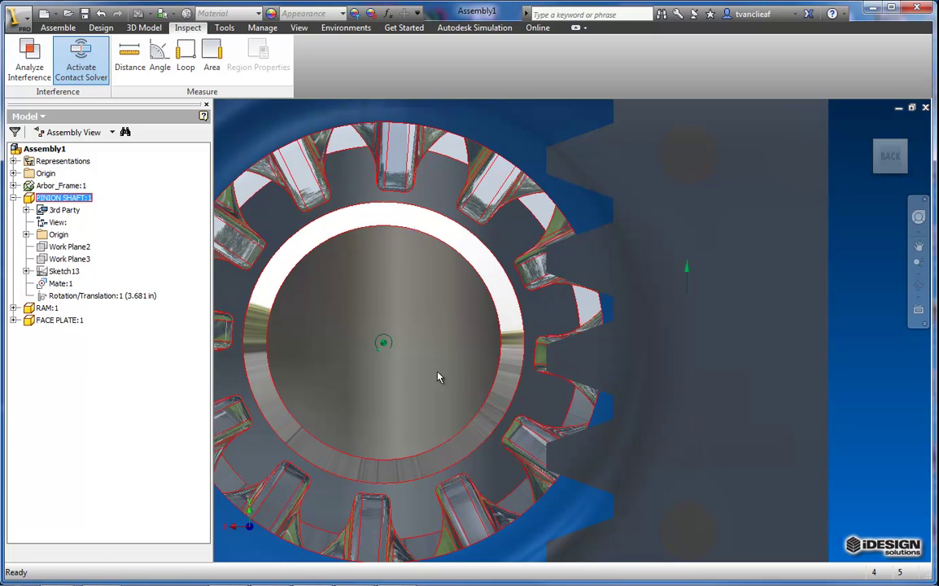
Fine-tune the pinion shaft's rotation against the stationary ram and check the tooth gaps up close
click(528, 205)
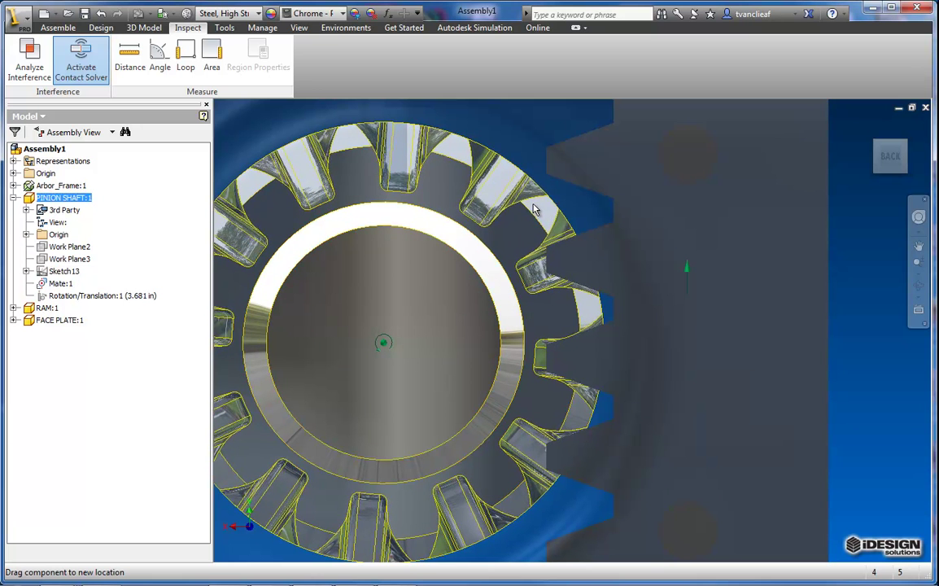
drag(533, 204, 533, 202)
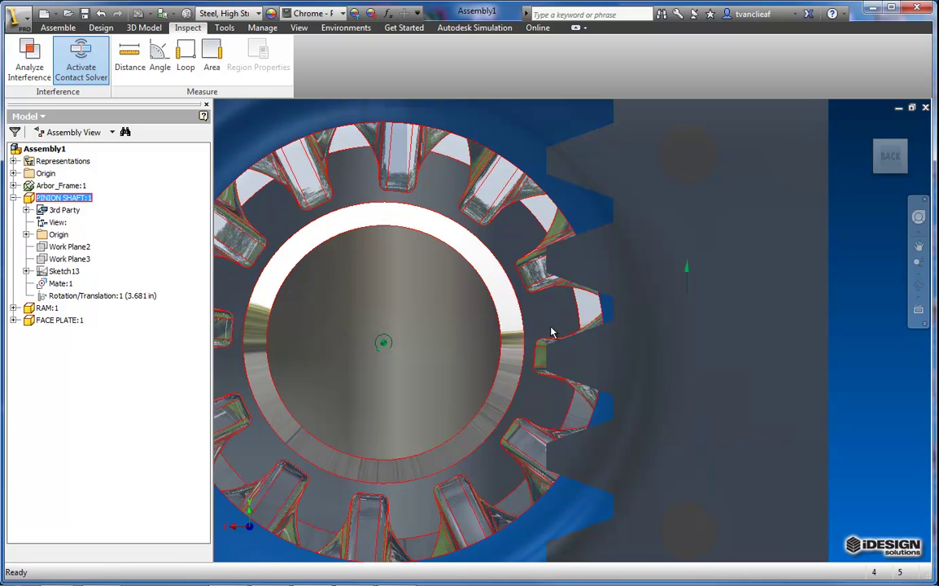
scroll(566, 345, up, 5)
scroll(567, 326, down, 6)
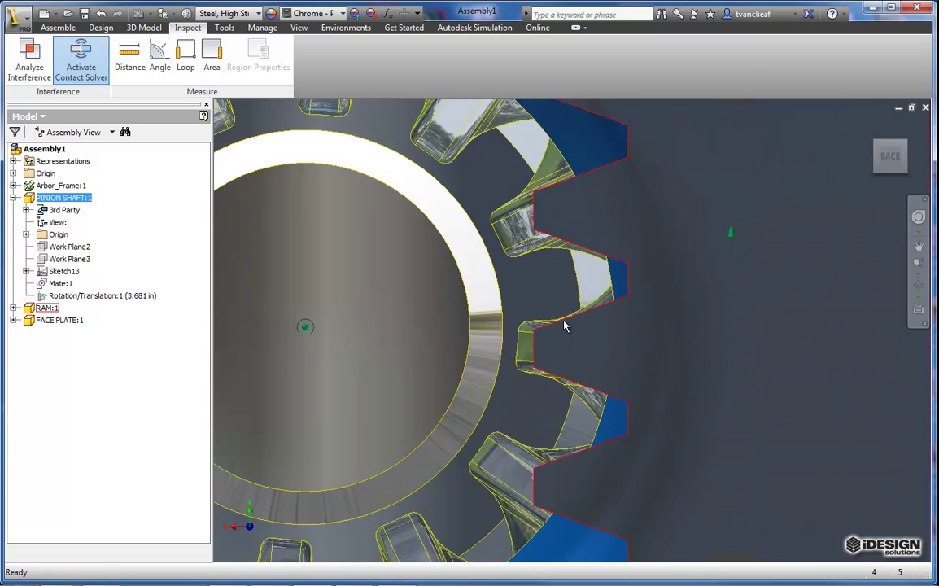
middle_drag(524, 291, 518, 316)
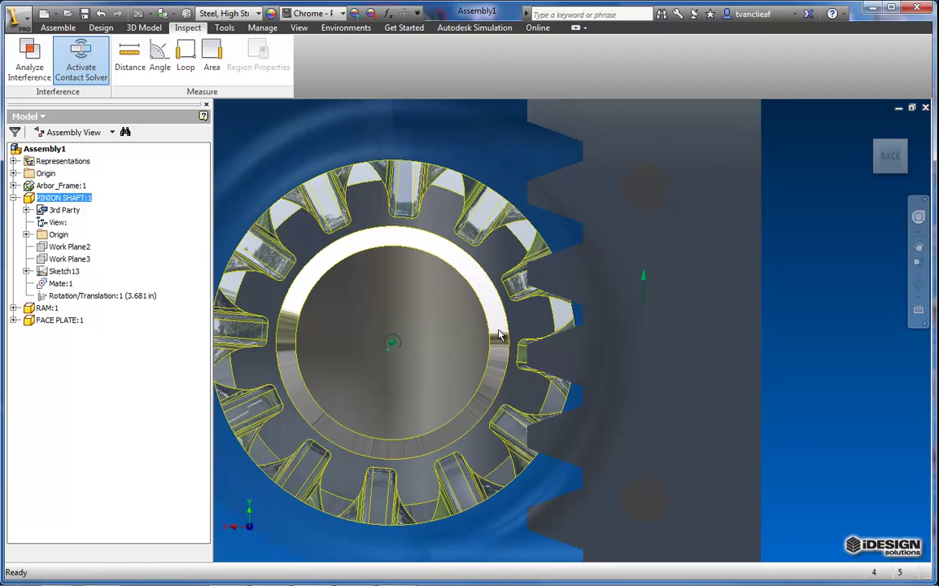
Repeat the interference analysis on the ram and pinion shaft, inspect the overlapping tooth areas, and close the report
scroll(480, 327, down, 3)
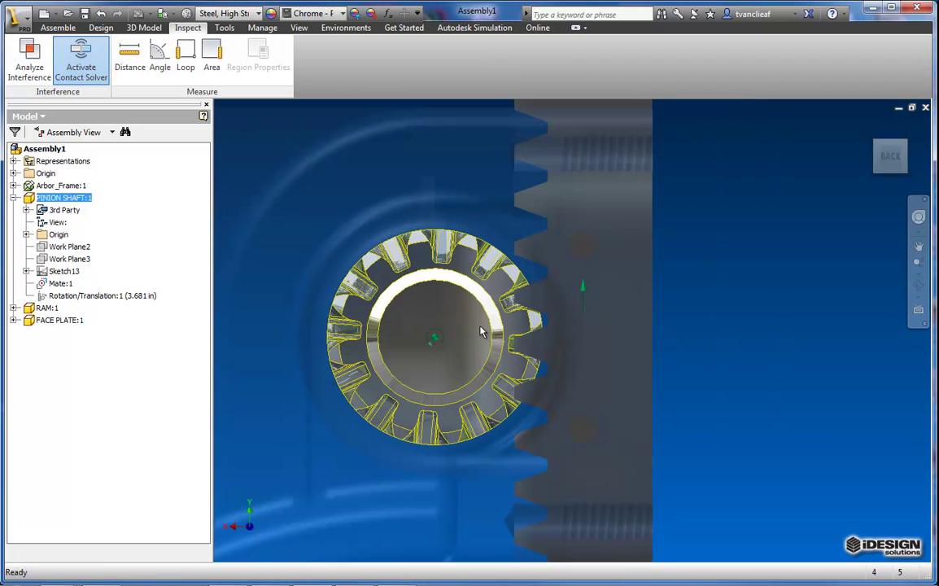
click(29, 61)
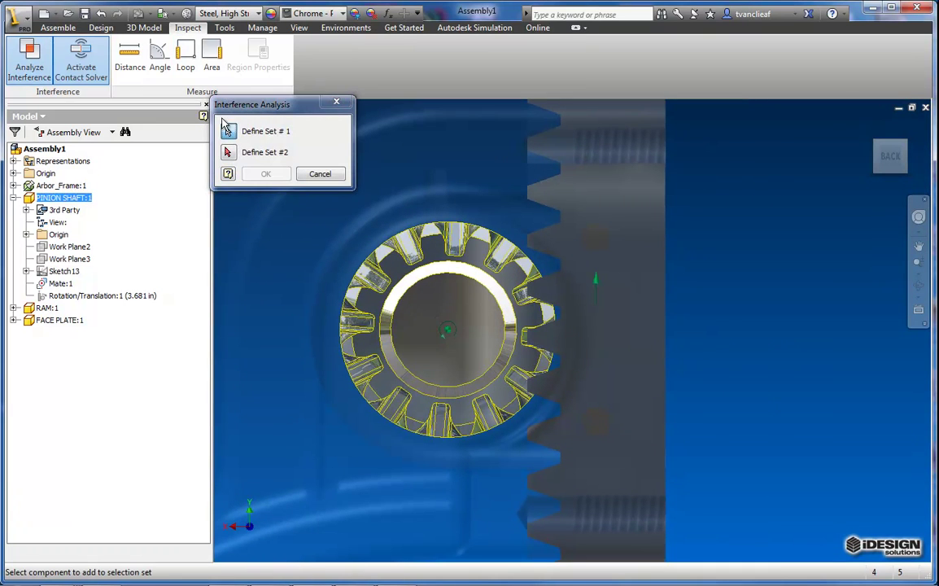
scroll(402, 303, down, 3)
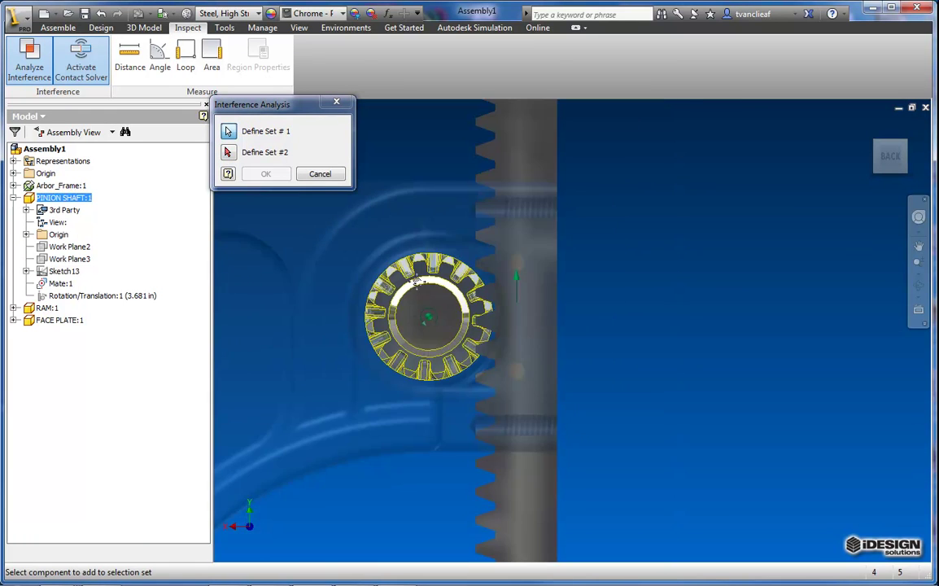
middle_drag(412, 283, 390, 407)
click(461, 280)
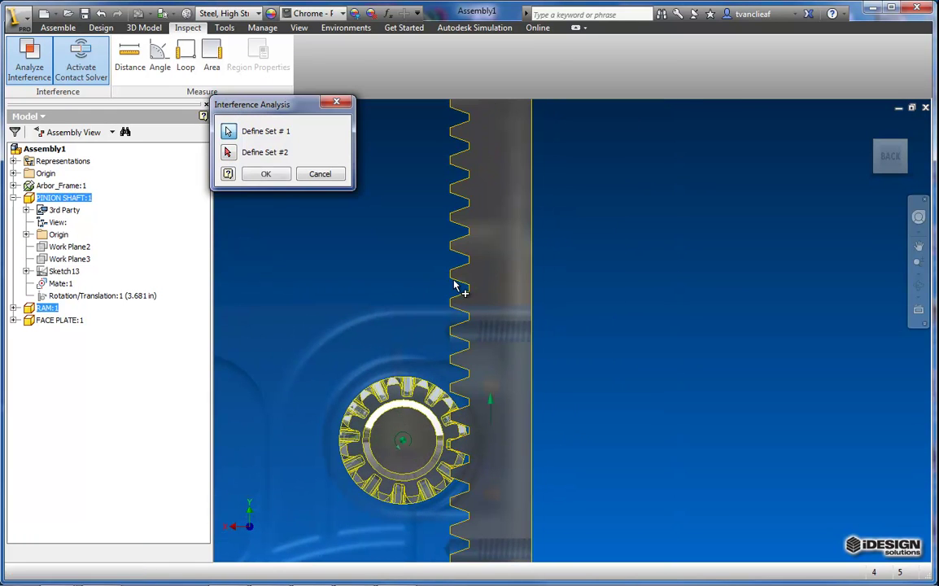
click(228, 152)
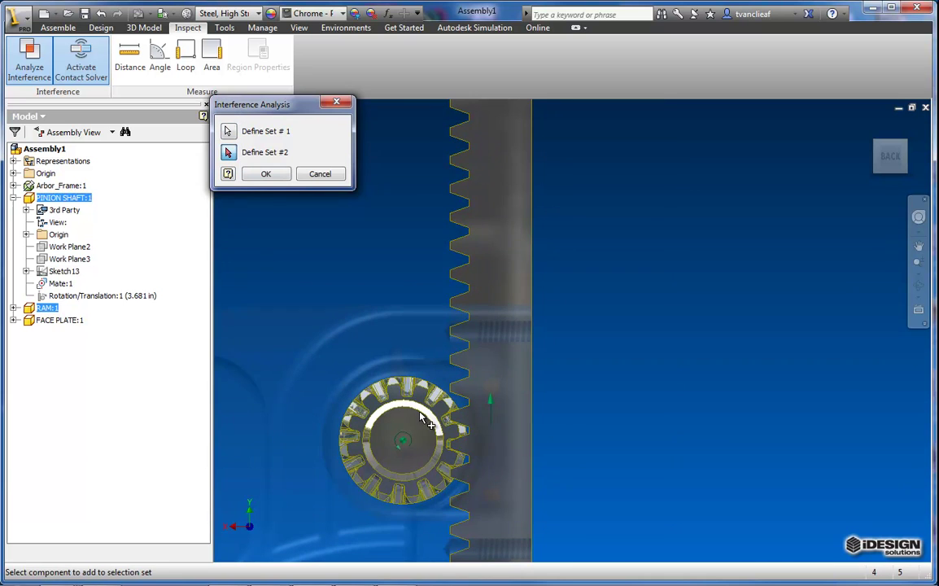
middle_drag(417, 421, 407, 324)
scroll(407, 324, up, 2)
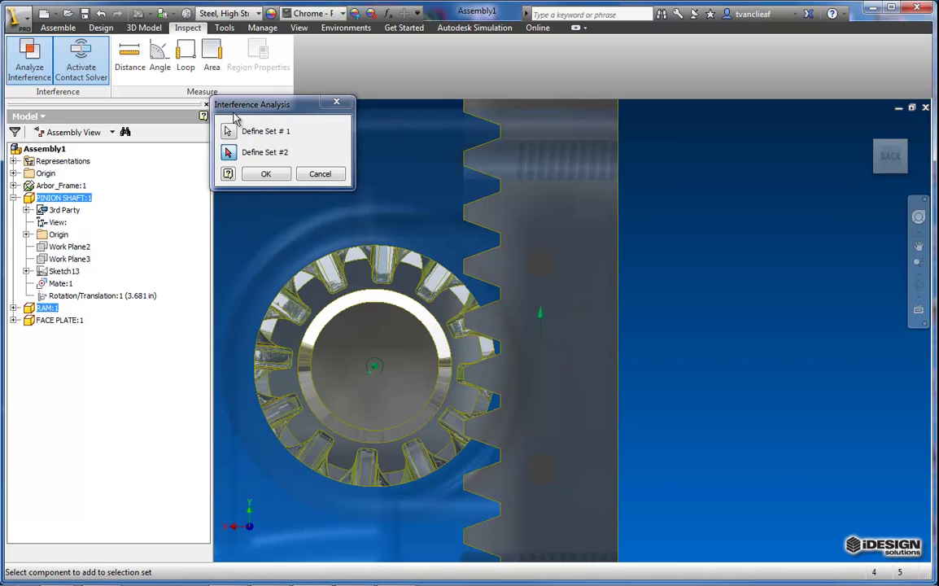
click(263, 177)
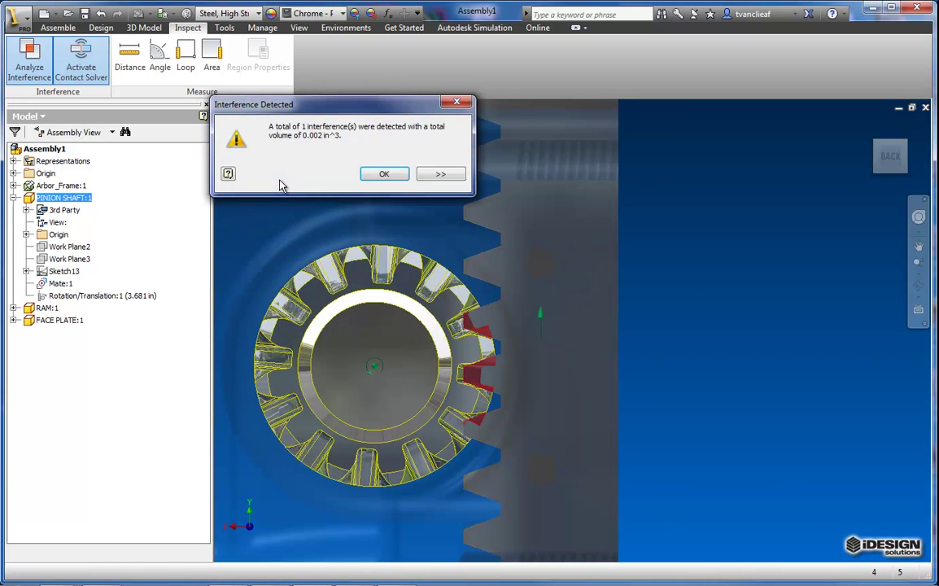
scroll(451, 354, up, 3)
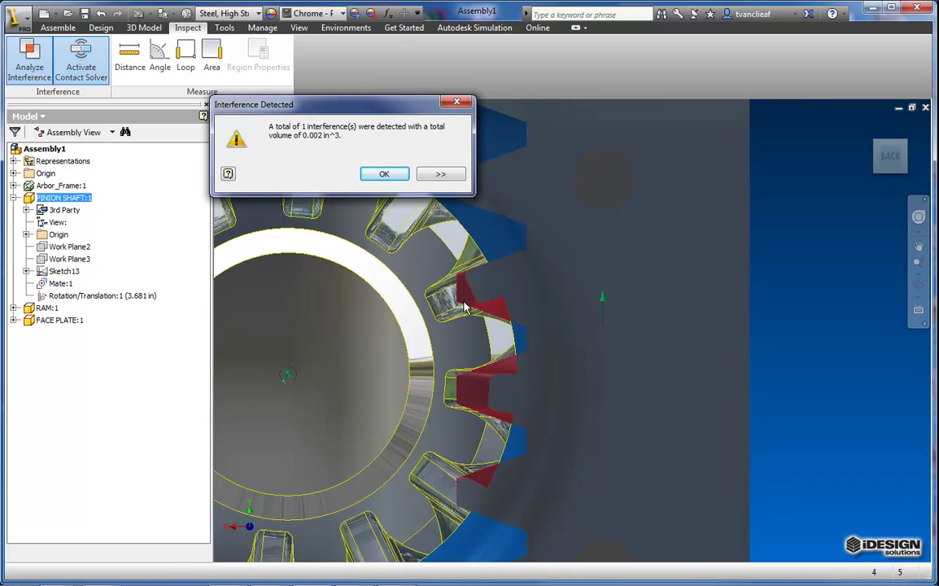
middle_drag(405, 355, 491, 340)
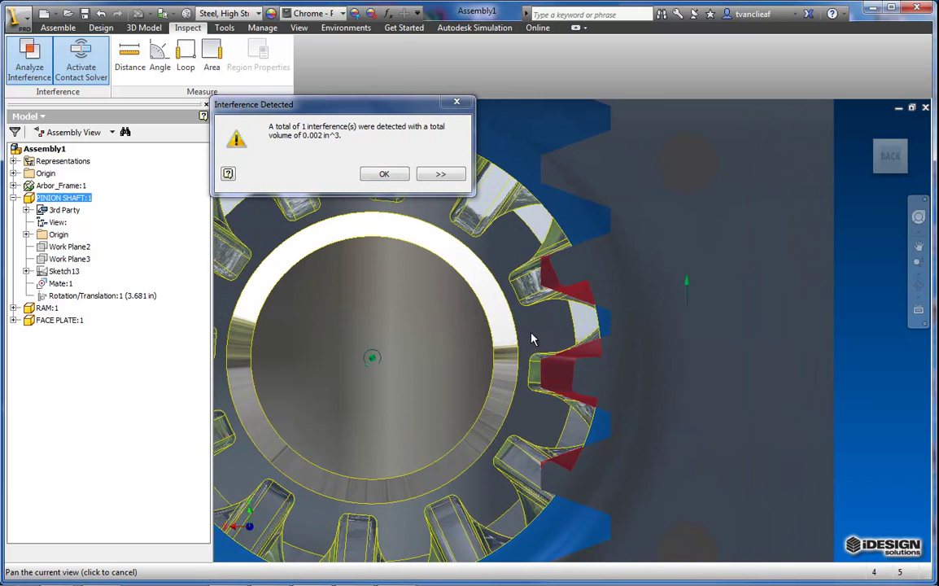
click(383, 175)
Viewing the assembly from the top, slide the pinion shaft along its axis until its full-depth teeth sit beside the ram
scroll(456, 220, down, 3)
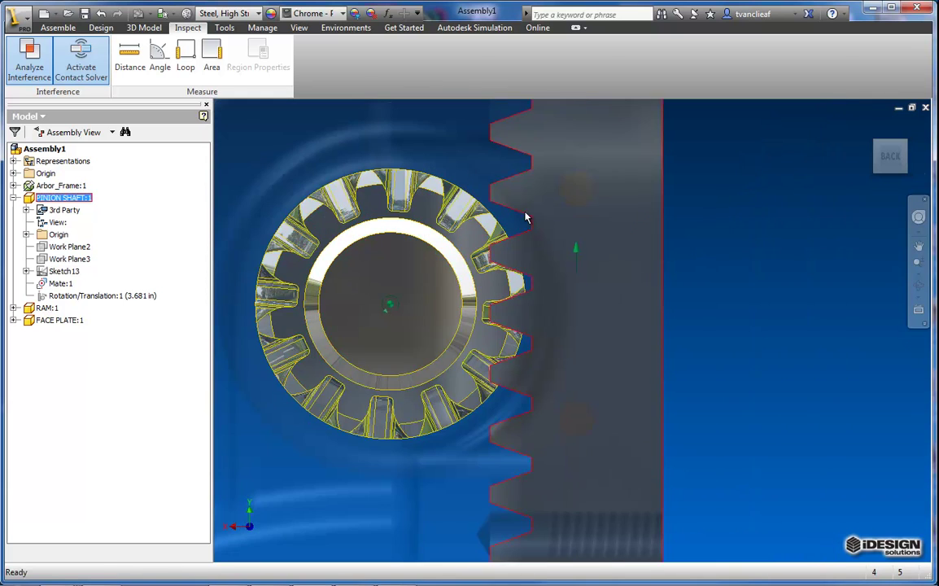
click(881, 147)
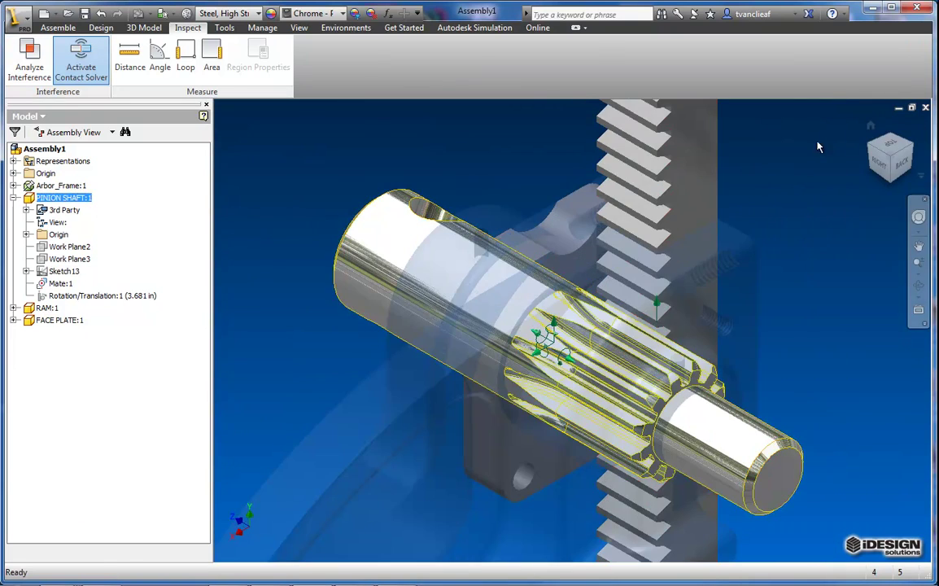
click(890, 144)
scroll(592, 309, down, 5)
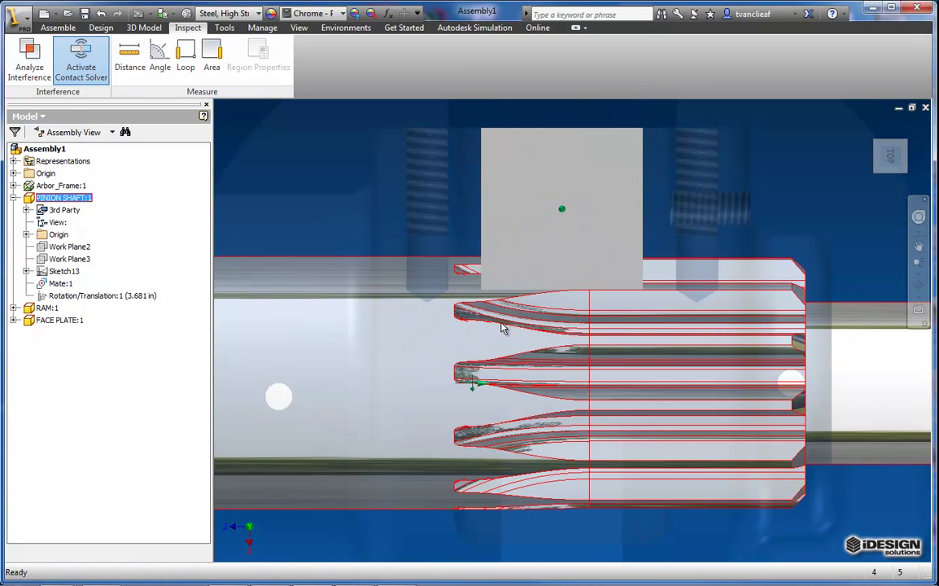
drag(502, 327, 390, 318)
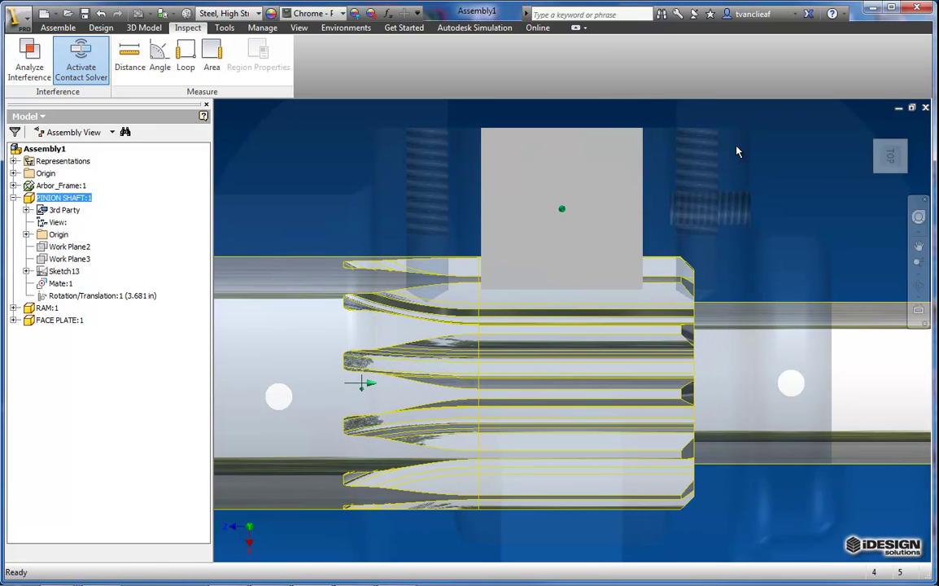
Return to the back view and rotate the pinion shaft slightly so its teeth mesh evenly with the ram's teeth
click(889, 157)
scroll(583, 309, up, 10)
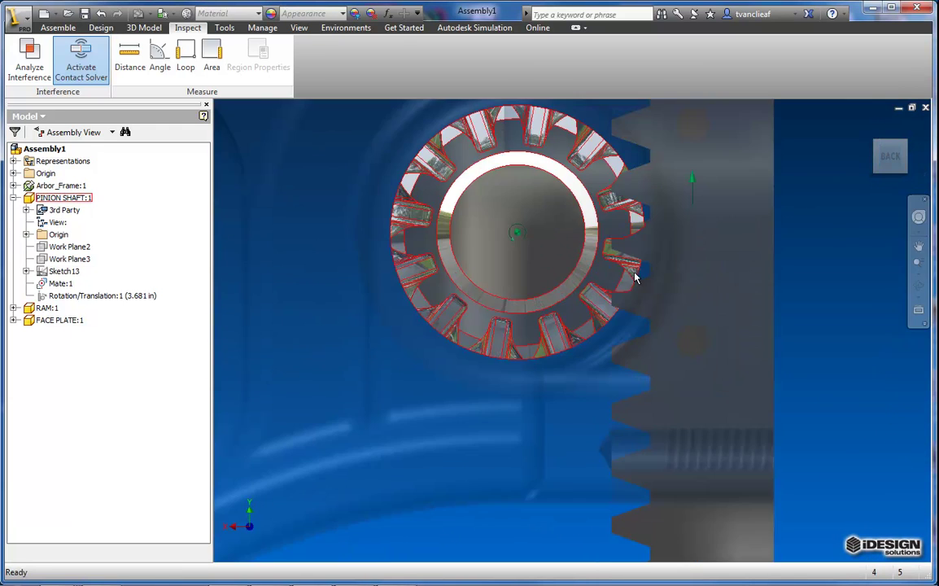
drag(559, 255, 539, 209)
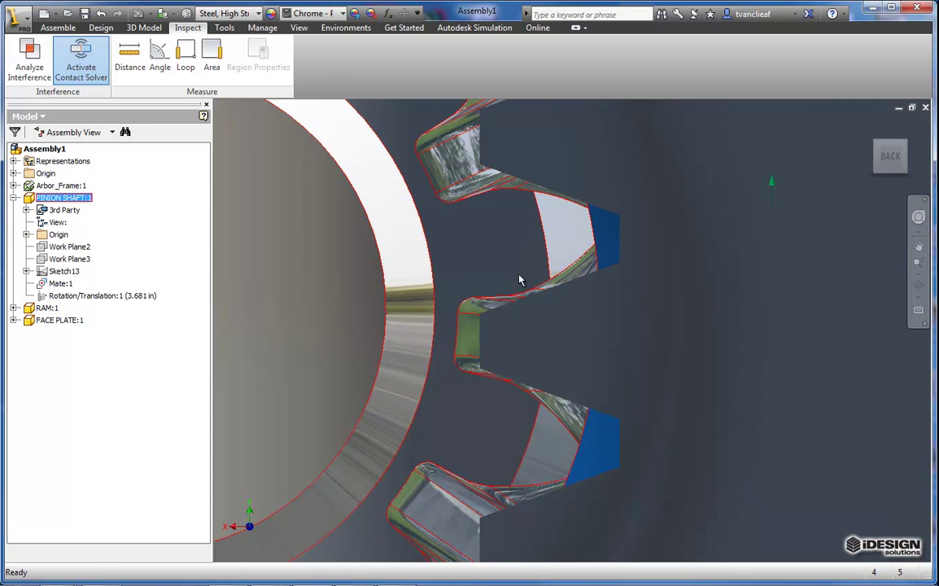
Run an interference analysis between the ram and the pinion shaft, then dismiss the result
scroll(505, 271, down, 2)
scroll(504, 271, down, 3)
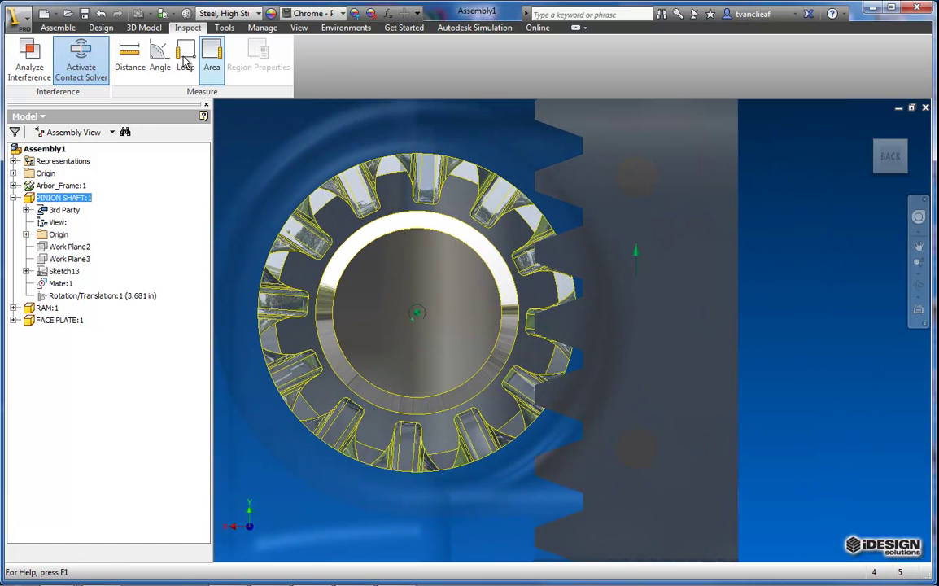
click(34, 69)
click(728, 236)
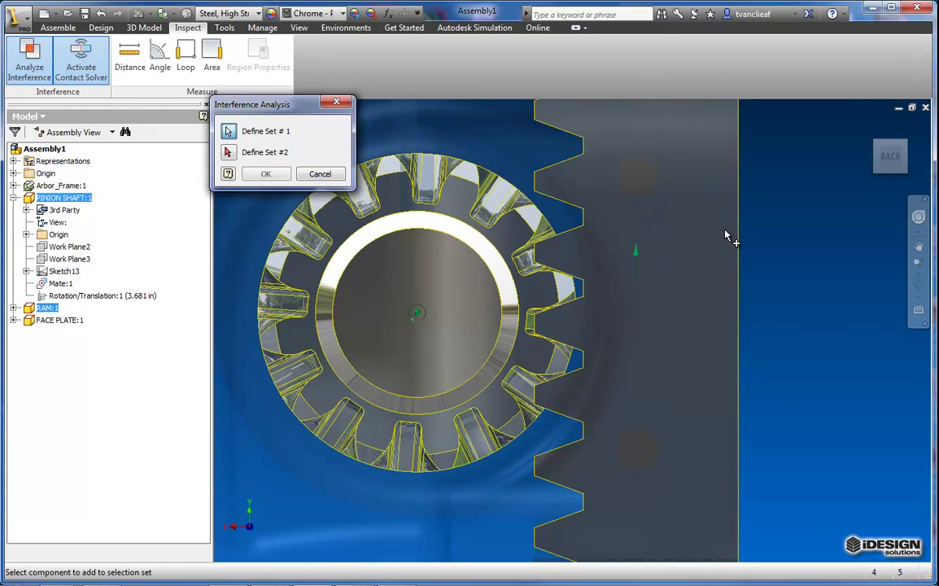
click(228, 152)
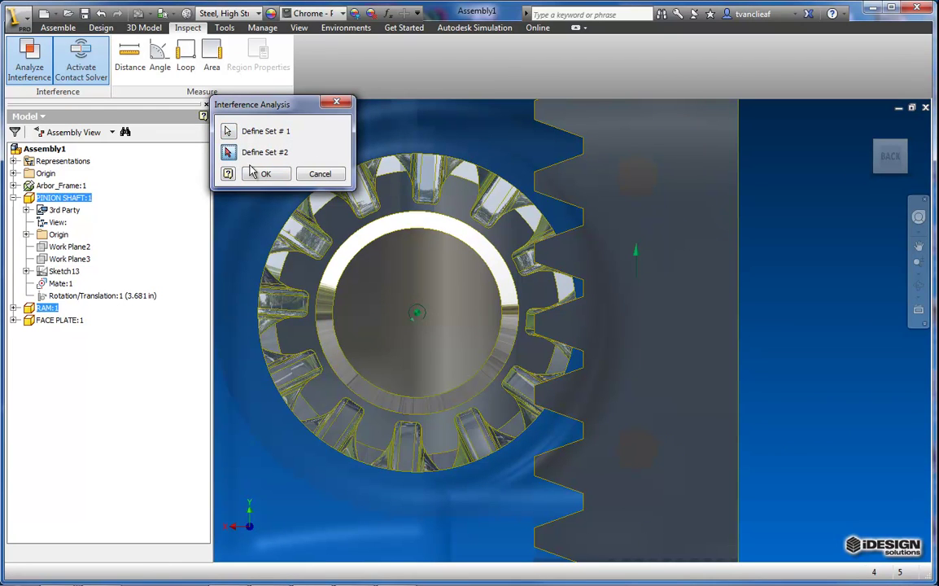
click(432, 235)
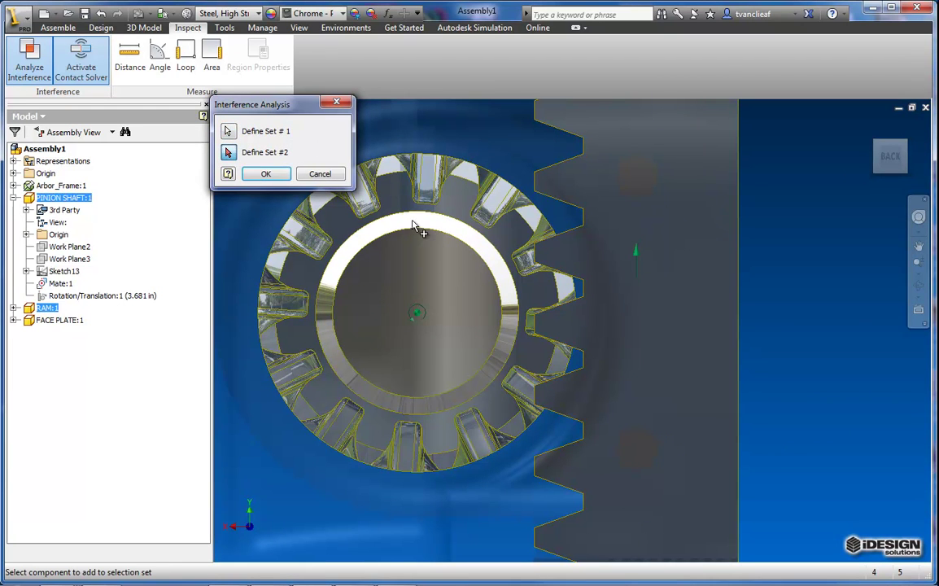
click(266, 173)
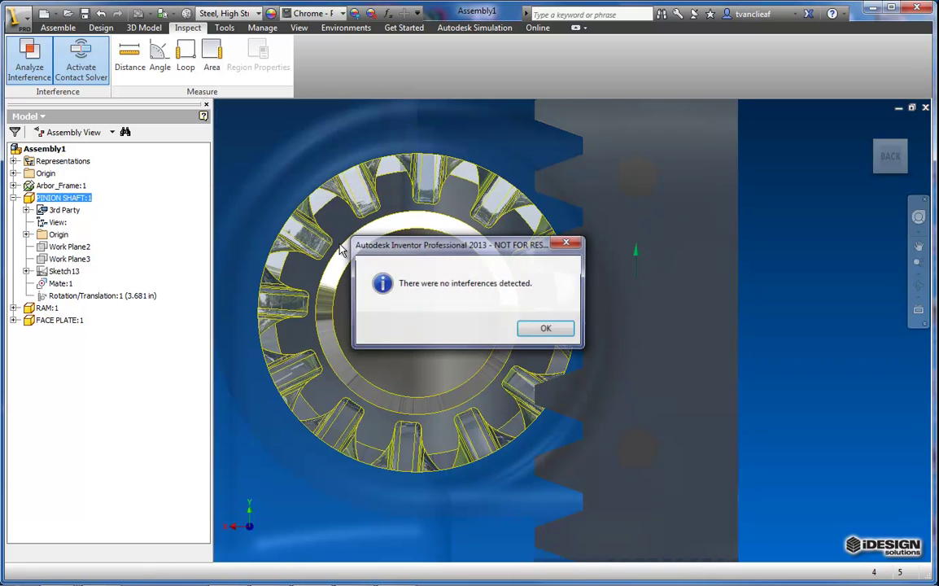
click(544, 330)
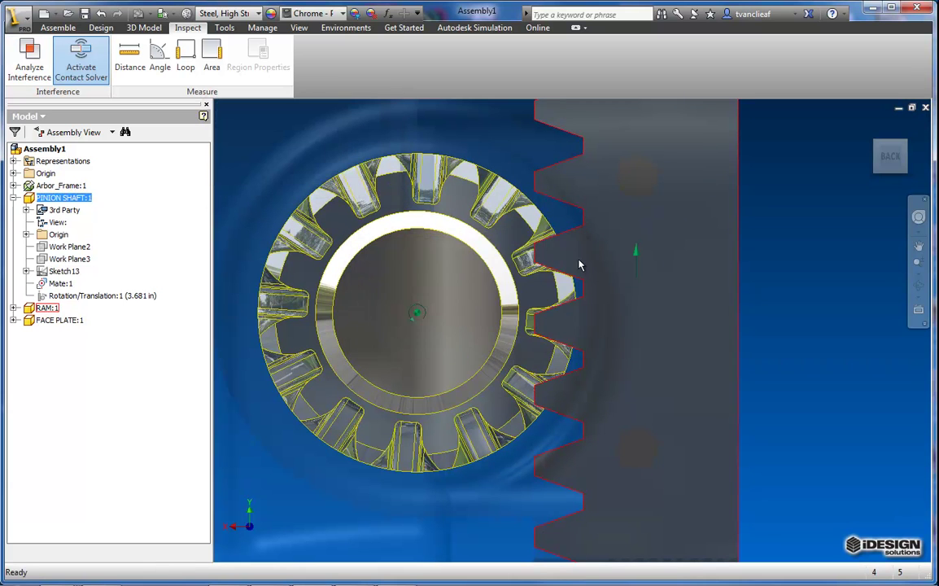
Unsuppress the pinion shaft's Rotation/Translation constraint and re-enable the arbor frame component
right_click(60, 300)
click(84, 409)
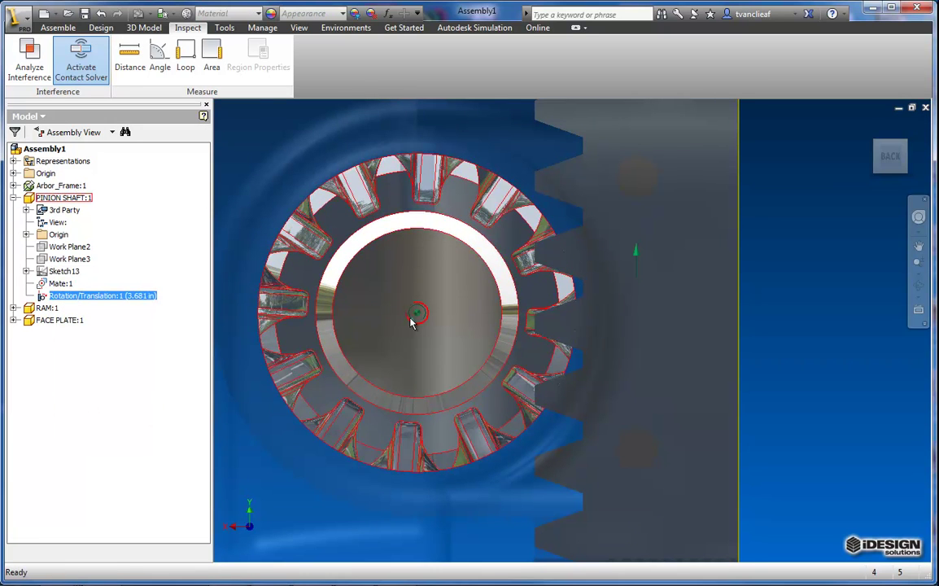
scroll(404, 323, up, 5)
middle_drag(341, 290, 442, 265)
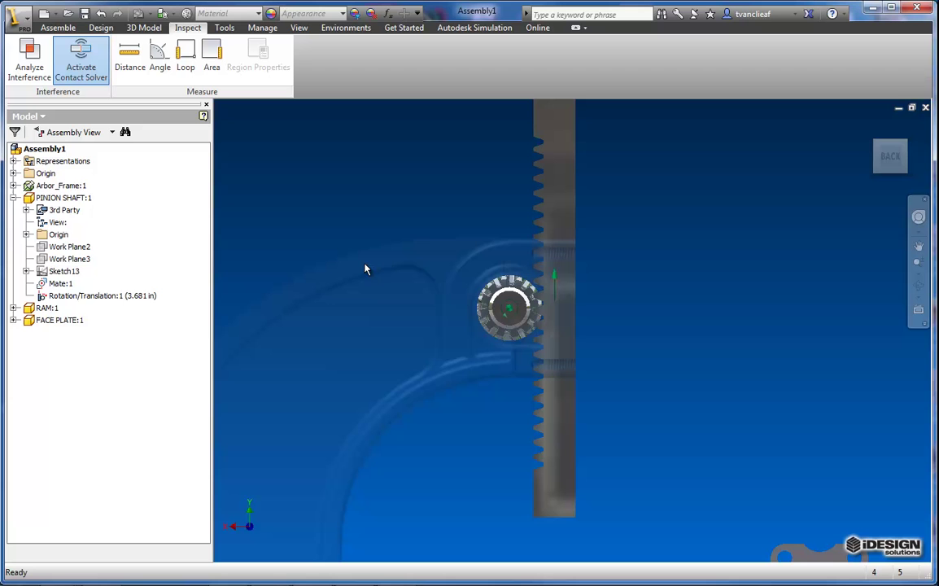
click(64, 186)
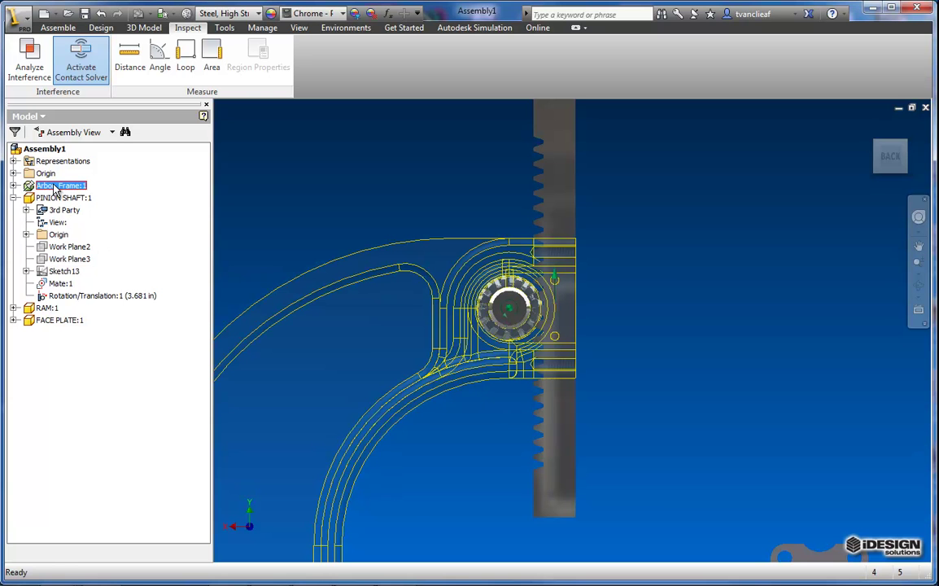
right_click(55, 189)
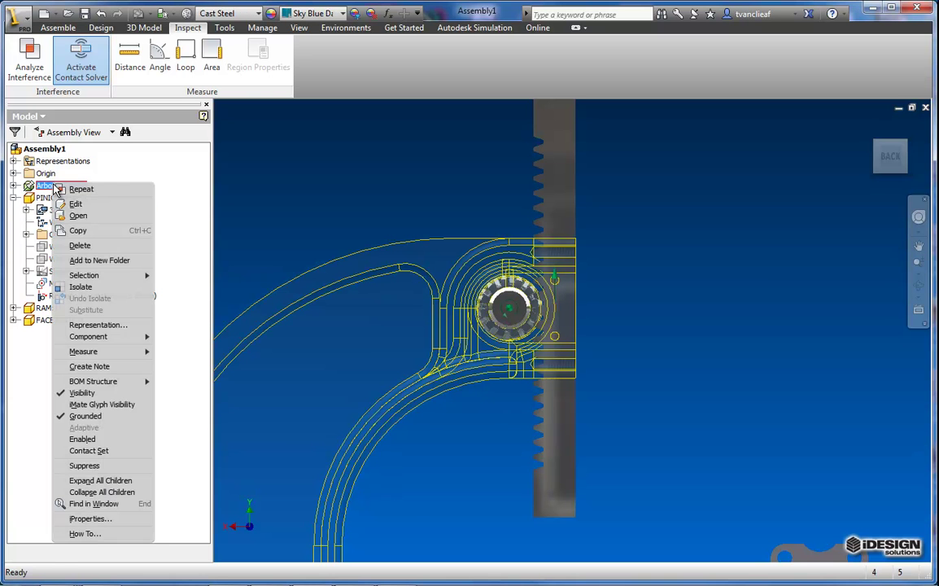
click(91, 442)
From an angled back-left view, turn the pinion shaft in both directions to drive the ram through the rack-and-pinion constraint
scroll(413, 376, up, 3)
middle_drag(424, 396, 467, 355)
drag(902, 149, 838, 183)
drag(455, 265, 504, 308)
scroll(489, 326, up, 5)
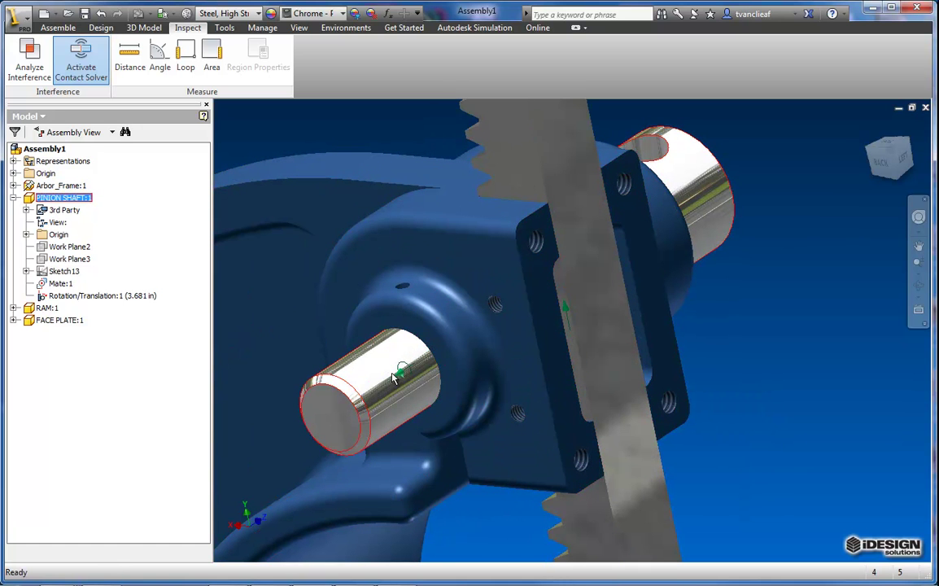
drag(411, 379, 393, 386)
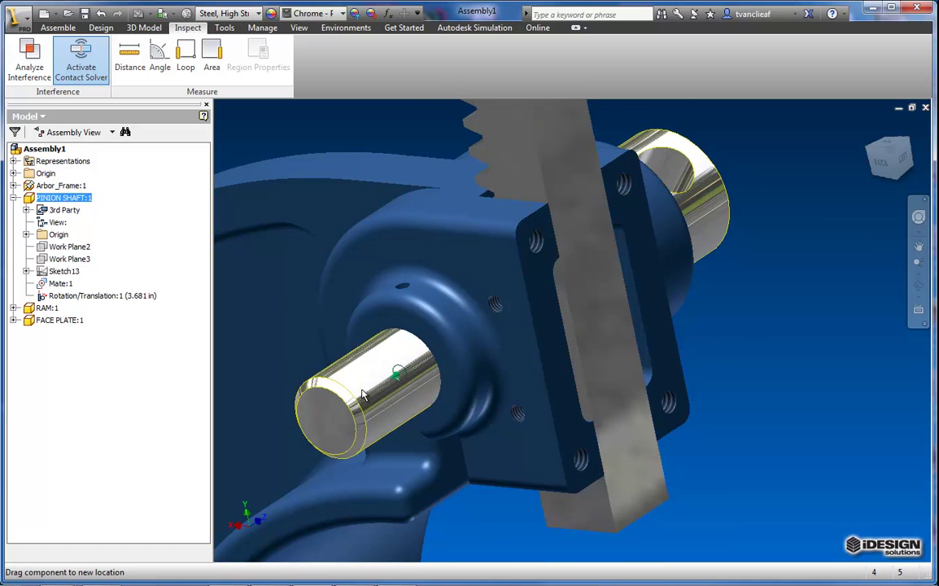
drag(364, 394, 396, 376)
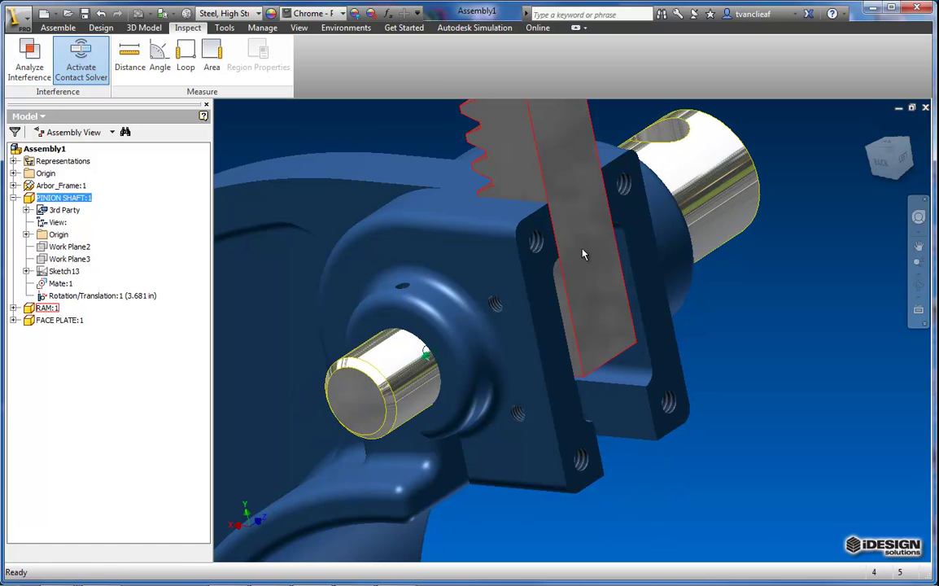
Slide the ram downward through the frame so that it drives the pinion shaft's rotation
drag(583, 254, 628, 461)
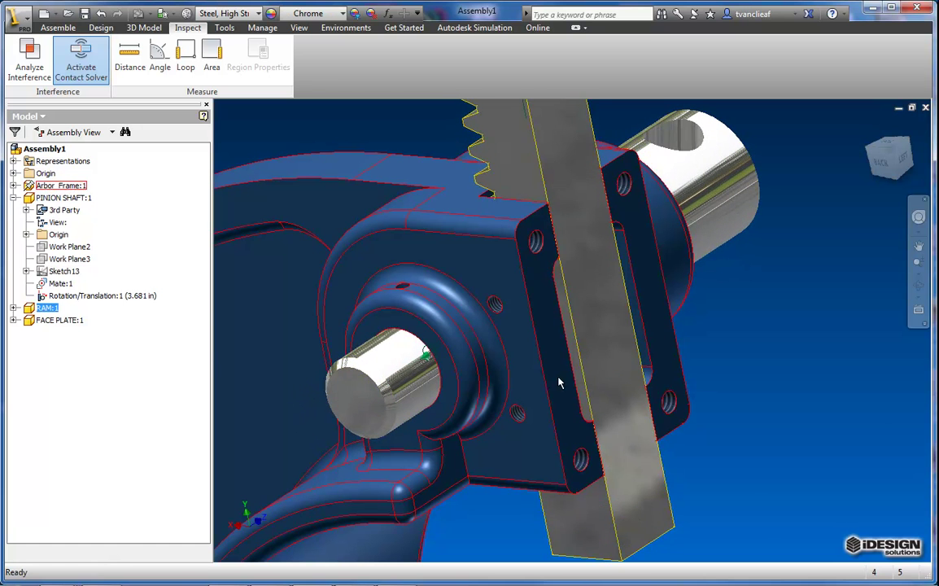
scroll(559, 382, down, 5)
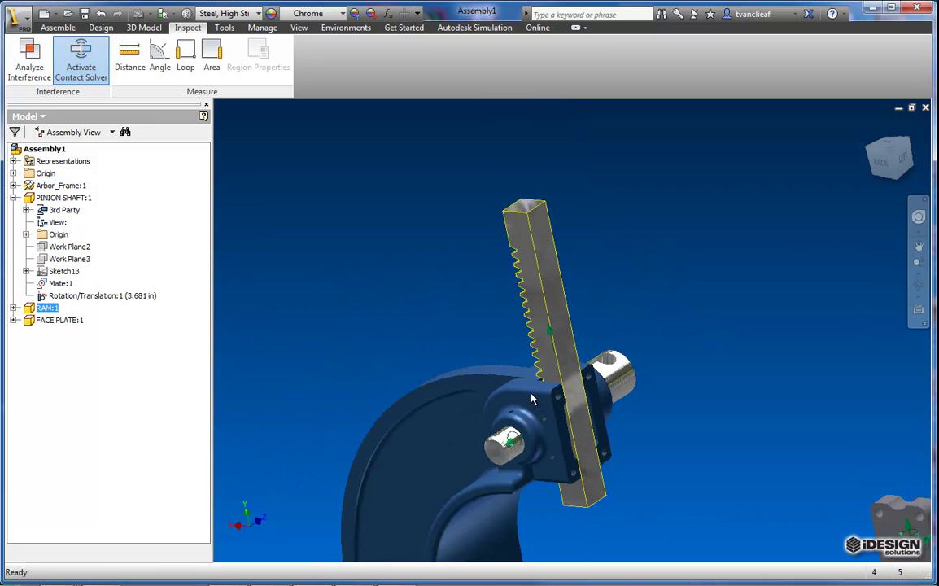
middle_drag(525, 374, 494, 314)
drag(516, 246, 523, 278)
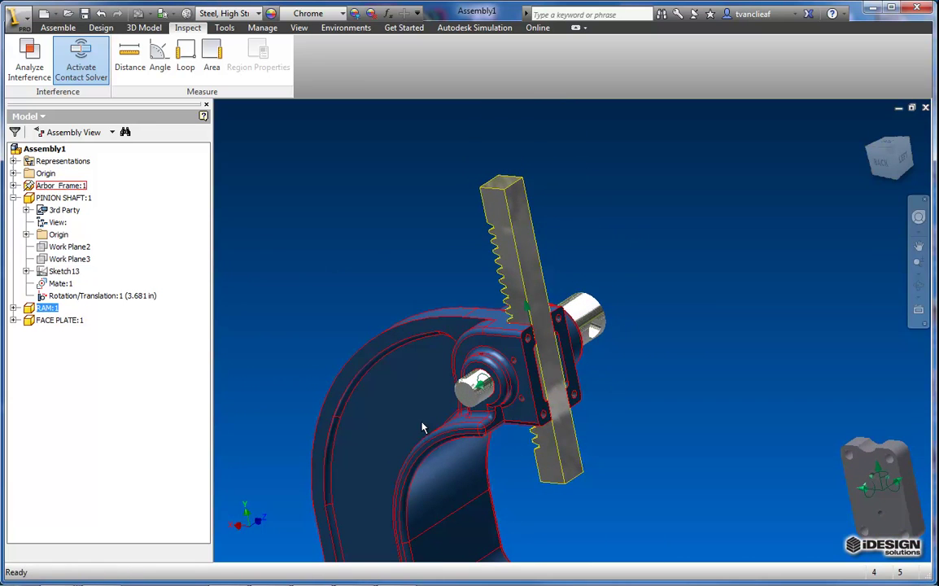
middle_drag(422, 427, 415, 297)
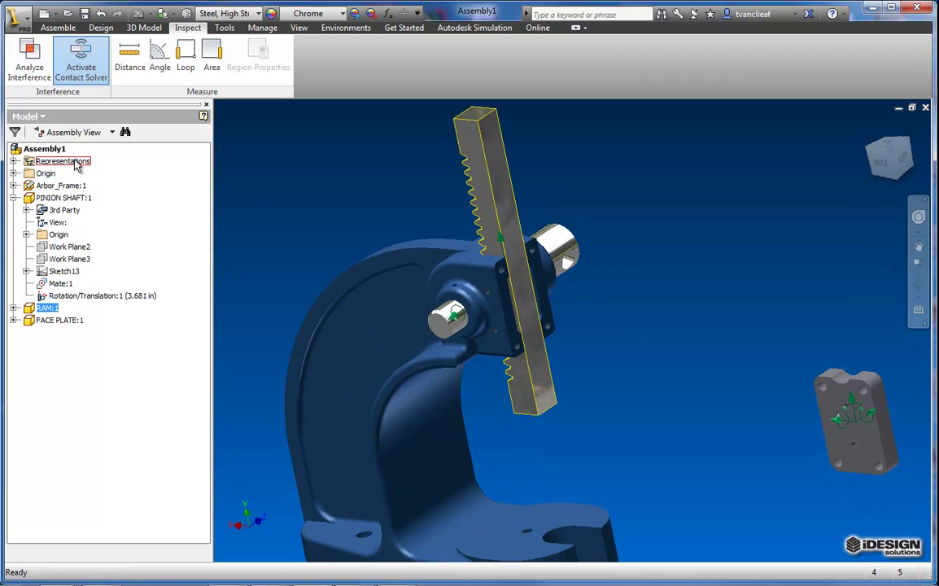
Create a new view representation for the assembly
click(13, 161)
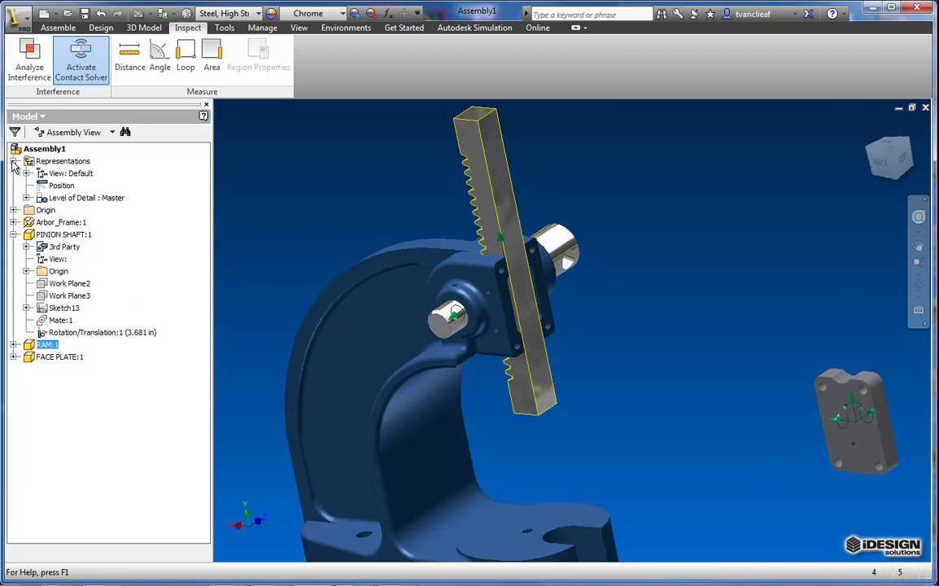
right_click(63, 173)
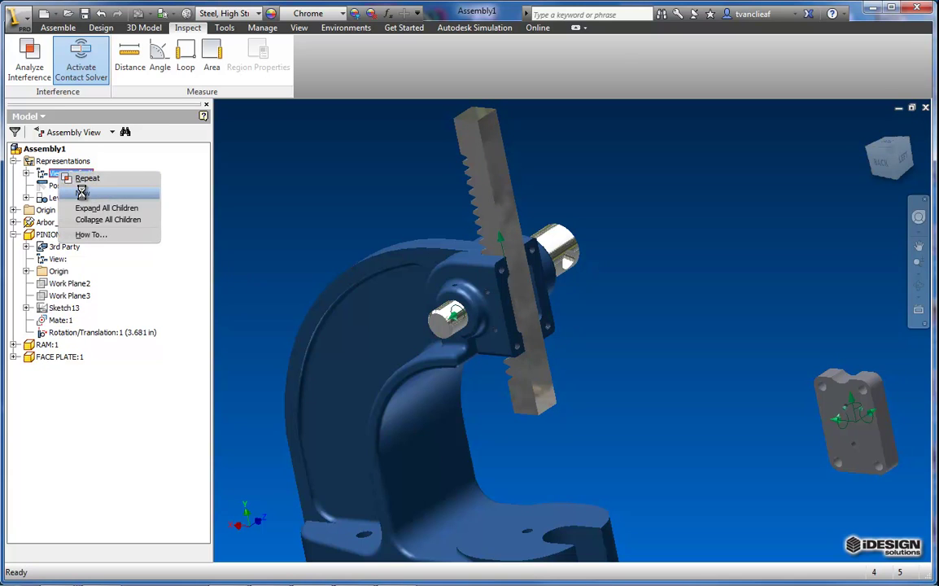
click(82, 193)
click(68, 179)
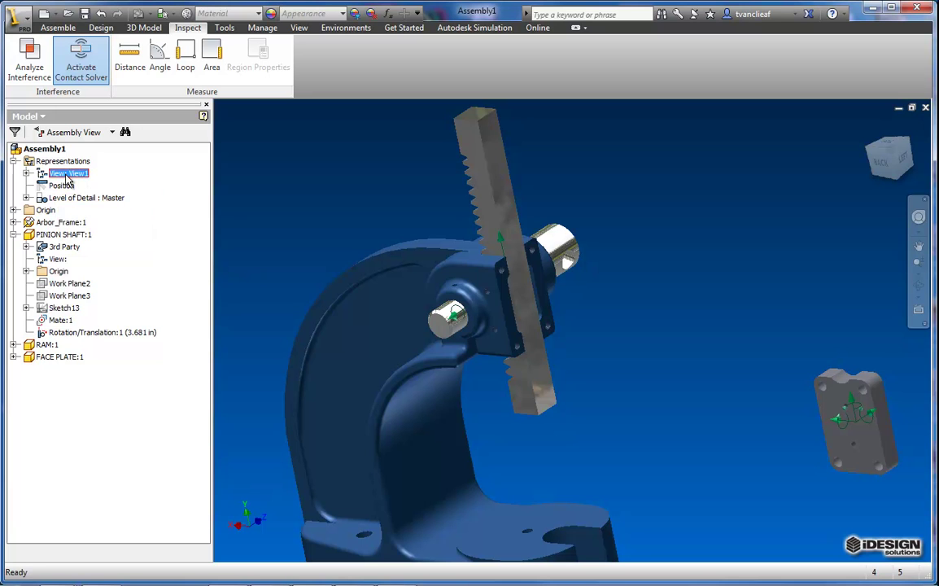
From an isometric view, change the arbor frame's appearance to the transparent Clear - Blue
click(430, 255)
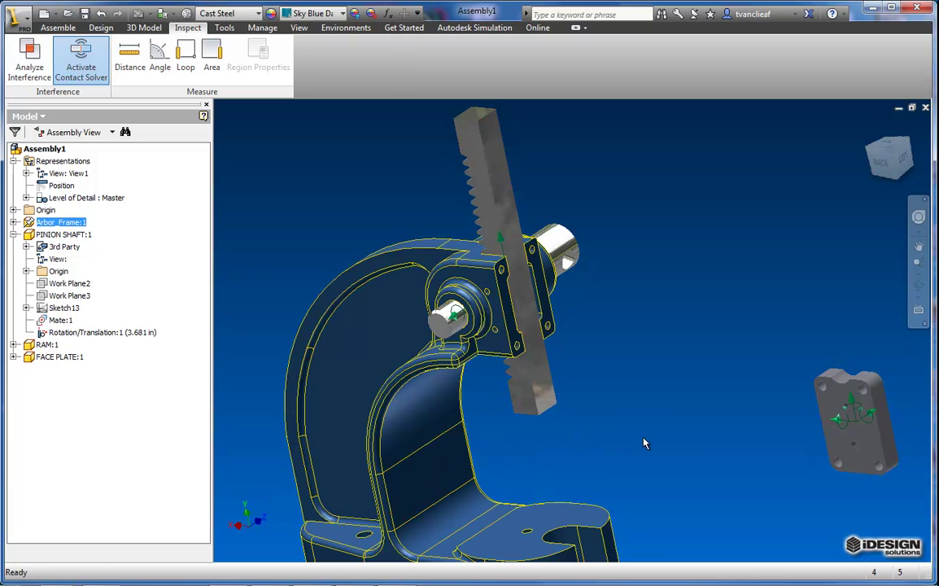
click(579, 394)
click(895, 157)
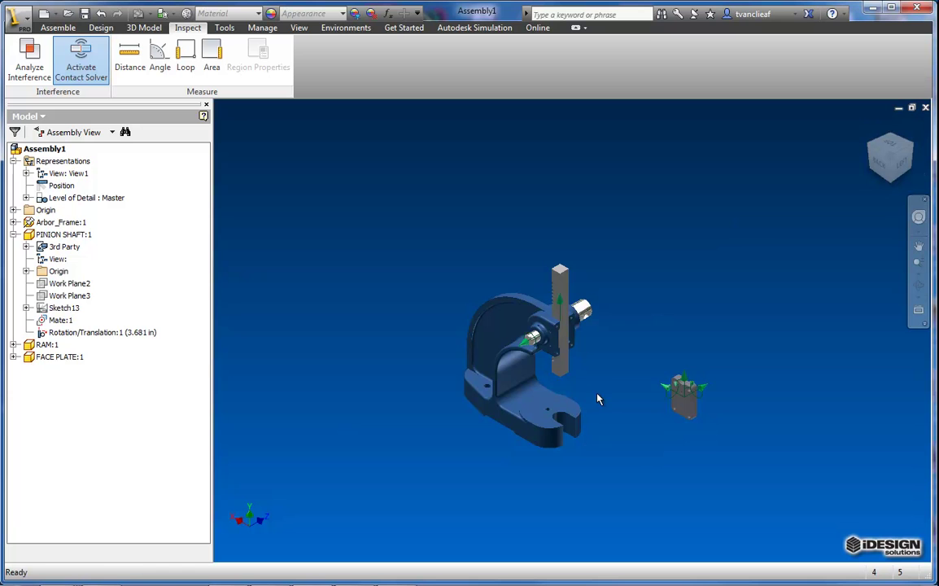
scroll(593, 346, down, 2)
scroll(603, 396, down, 3)
middle_drag(592, 396, 639, 382)
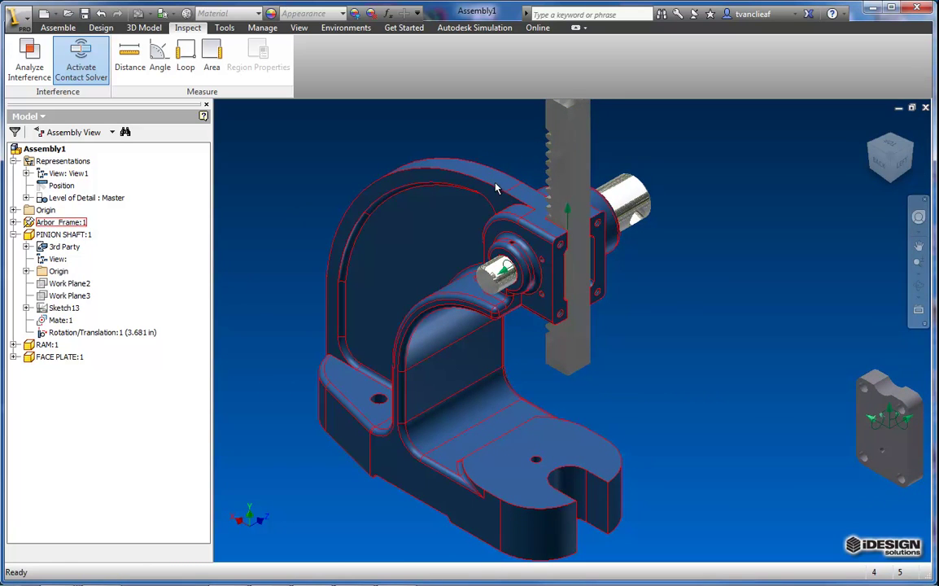
click(448, 215)
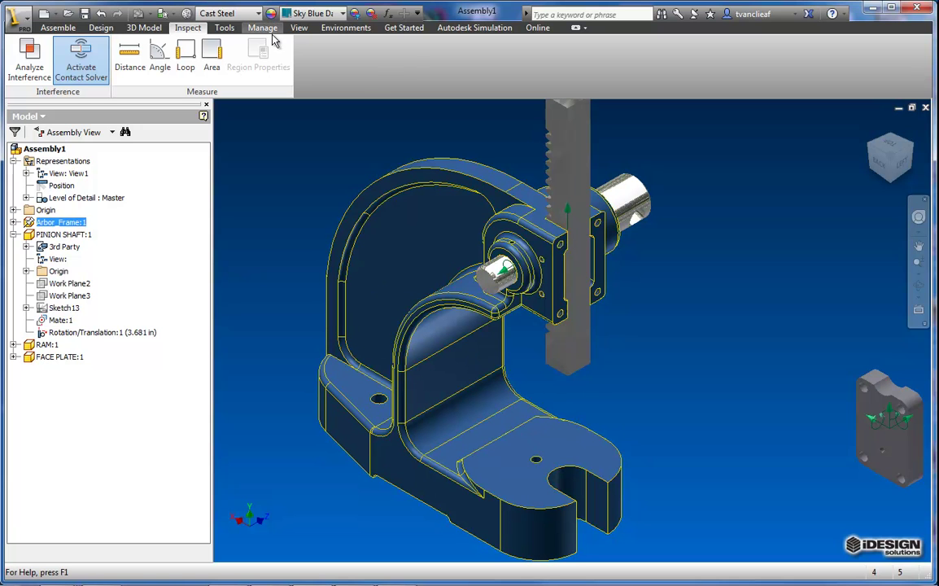
click(344, 14)
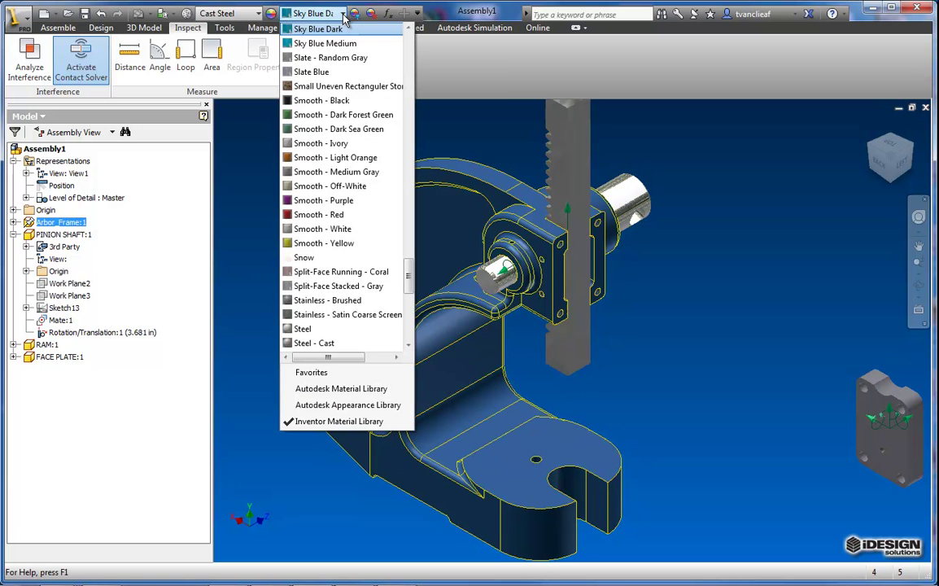
drag(415, 287, 399, 120)
click(323, 132)
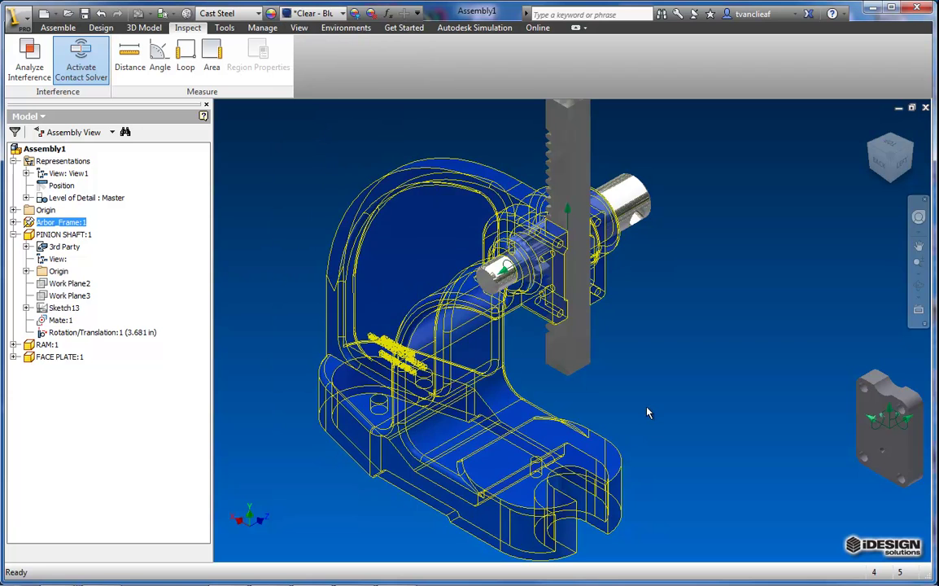
Look at the pinion from the back and set the visual style to shaded with edges
scroll(484, 242, down, 3)
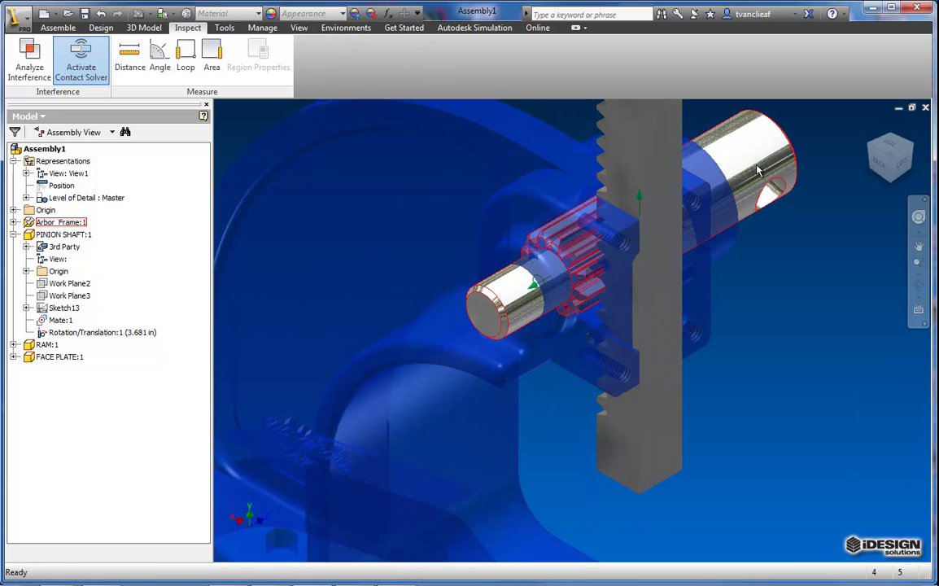
click(878, 169)
scroll(616, 280, down, 5)
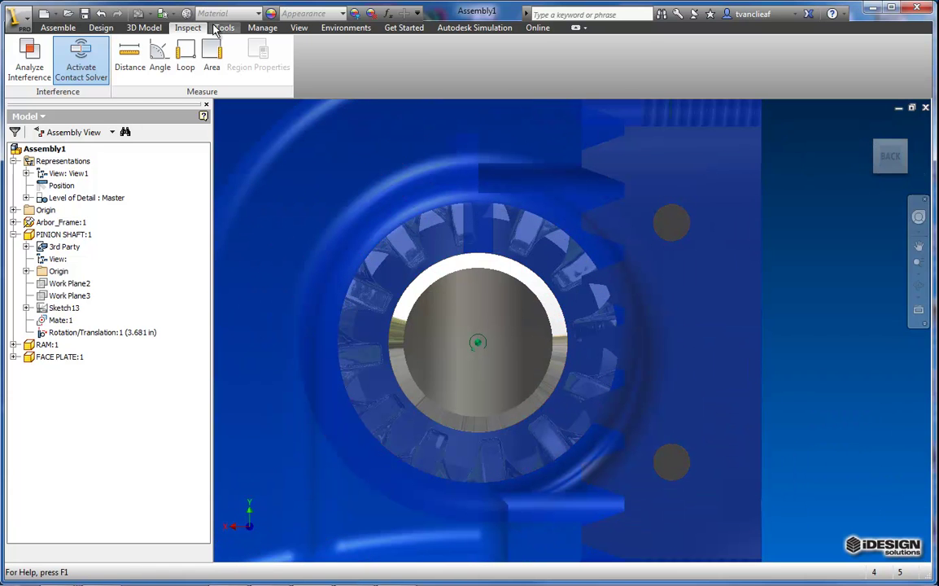
click(299, 28)
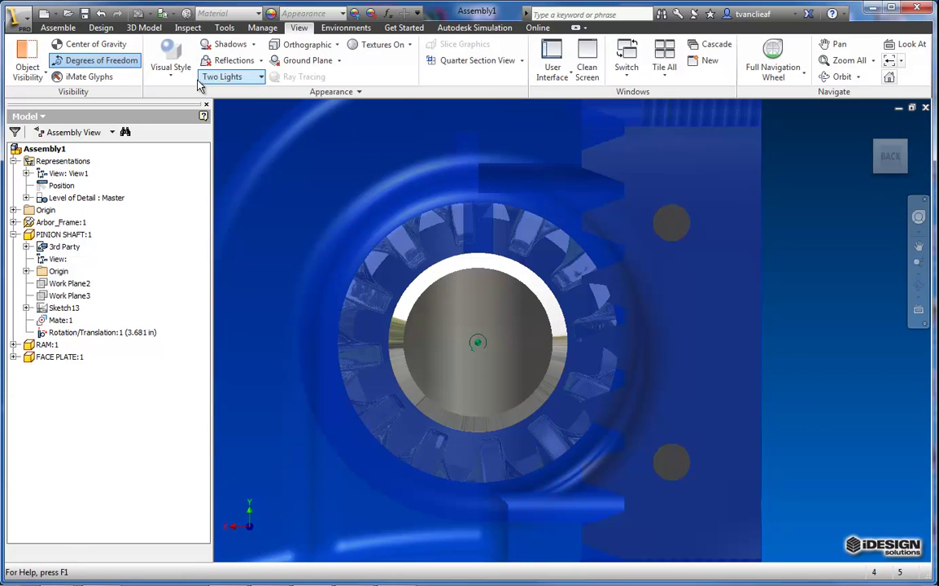
click(171, 67)
click(200, 153)
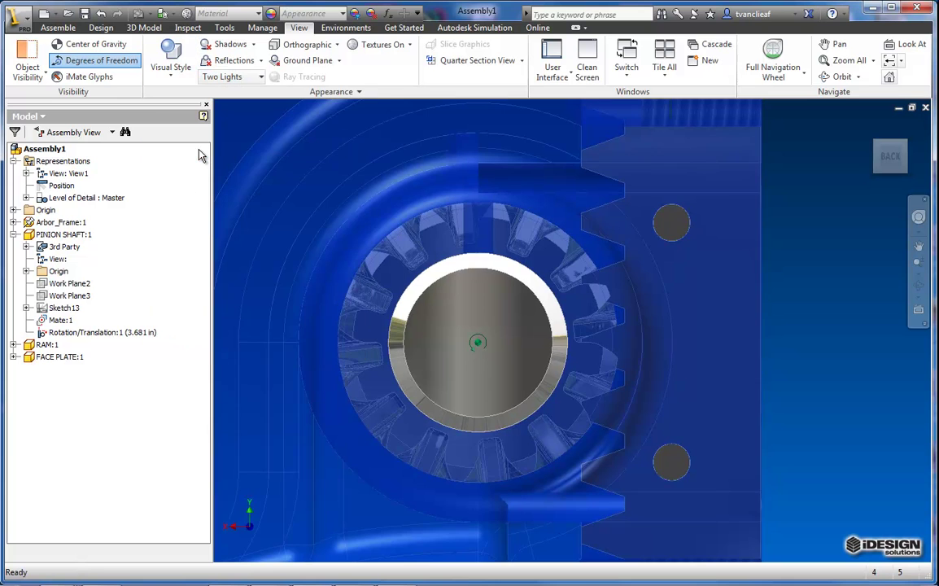
Examine the pinion and ram teeth through the transparent frame, sliding the ram down to check the meshing
scroll(619, 277, down, 5)
scroll(616, 267, up, 3)
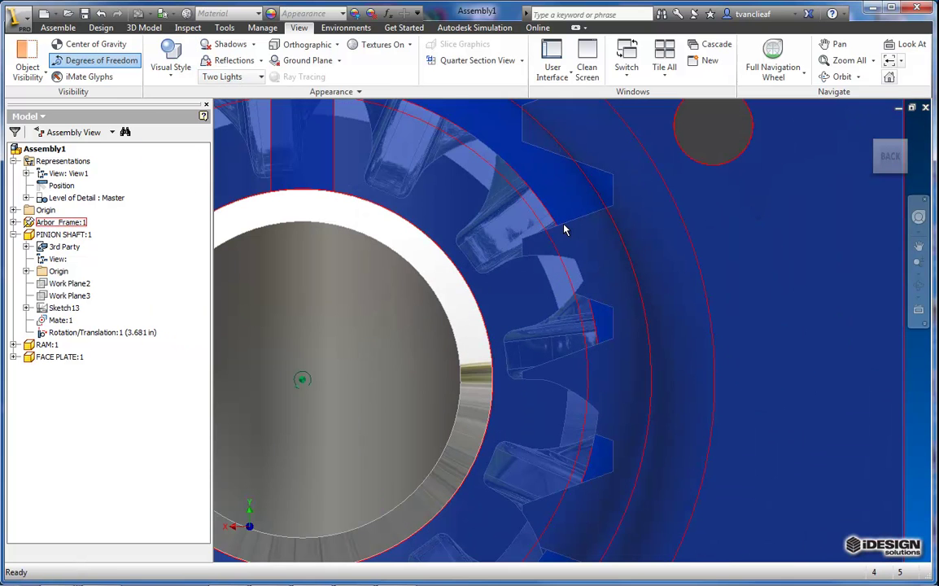
middle_drag(491, 273, 451, 200)
scroll(468, 231, up, 3)
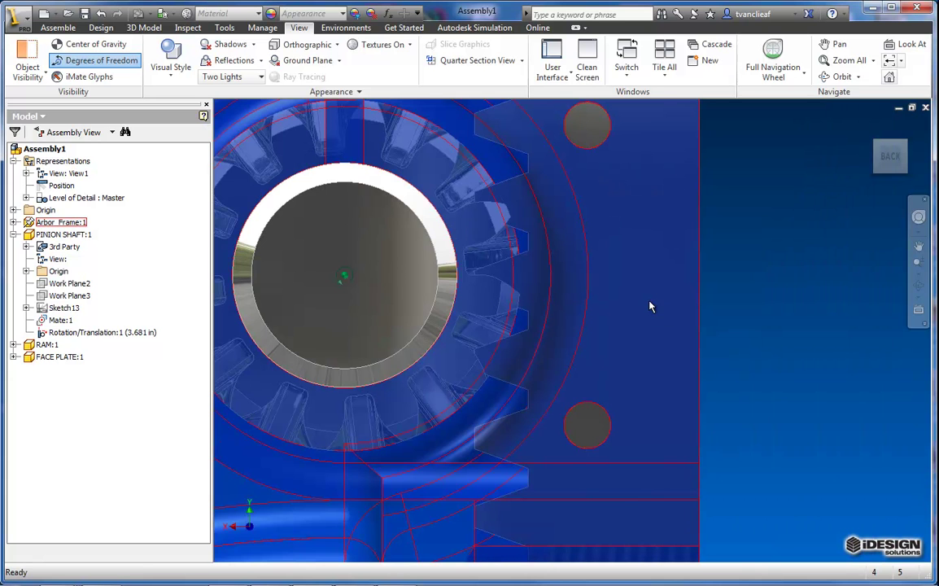
scroll(649, 306, up, 3)
drag(639, 477, 663, 539)
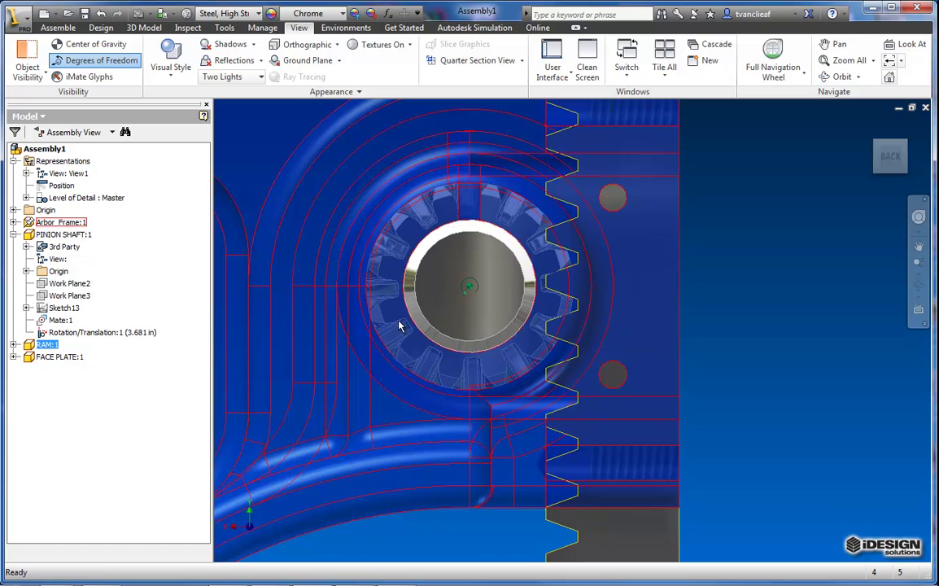
scroll(394, 315, up, 3)
middle_drag(424, 288, 424, 295)
scroll(423, 294, down, 3)
scroll(451, 306, up, 2)
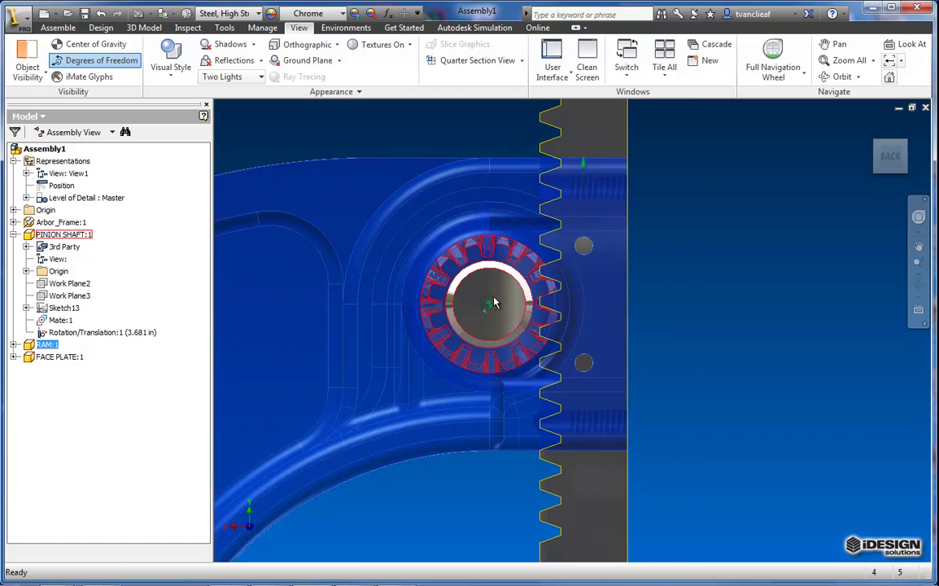
scroll(580, 331, up, 1)
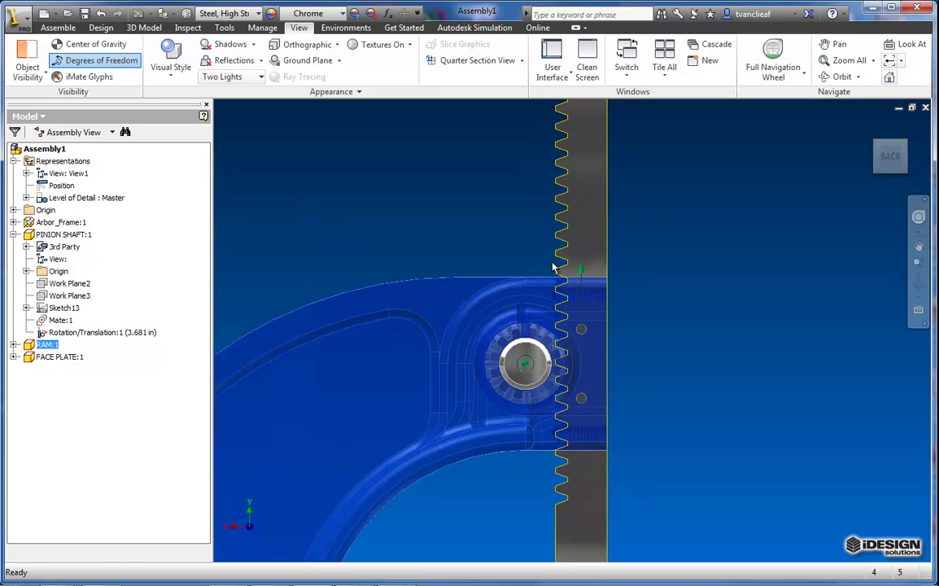
Lock the View1 view representation of the assembly
middle_drag(512, 244, 514, 227)
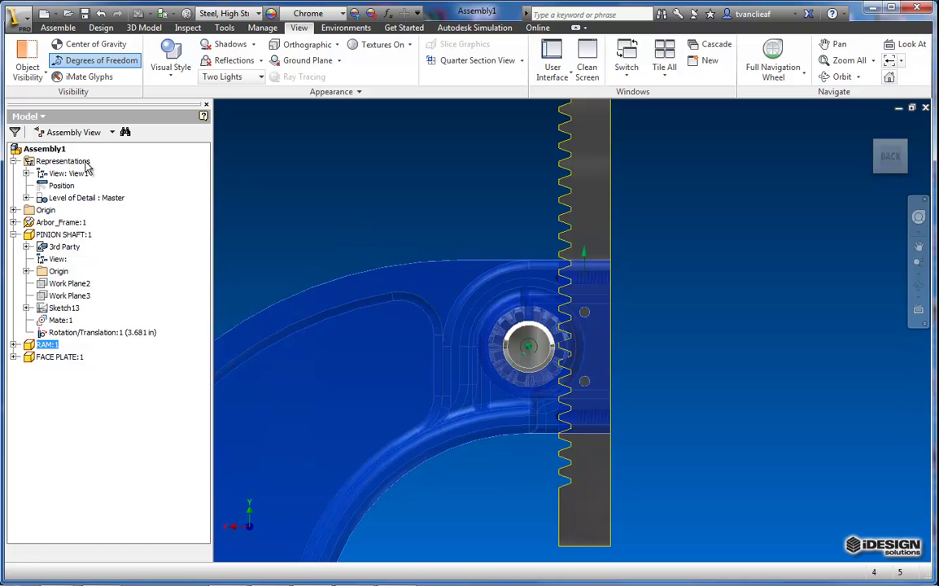
click(27, 174)
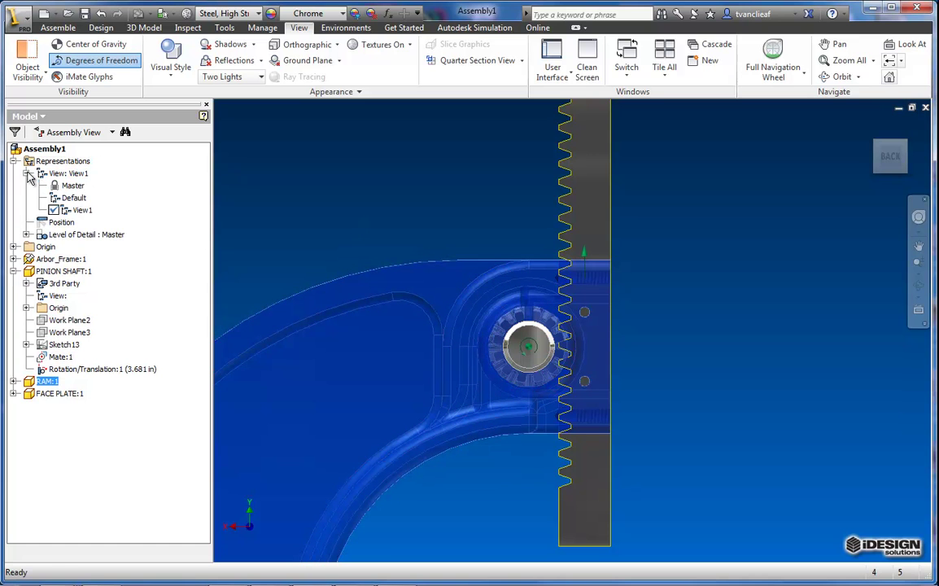
right_click(81, 213)
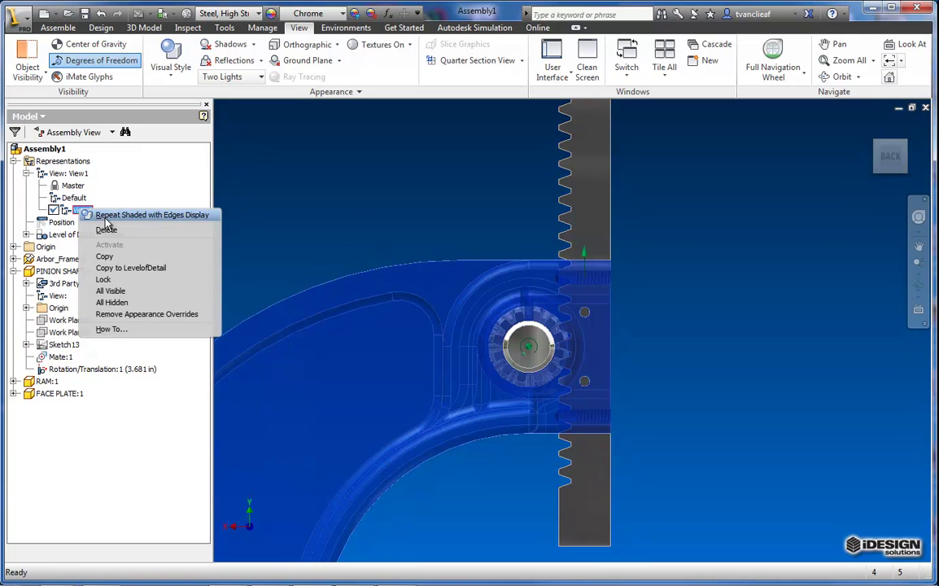
click(104, 280)
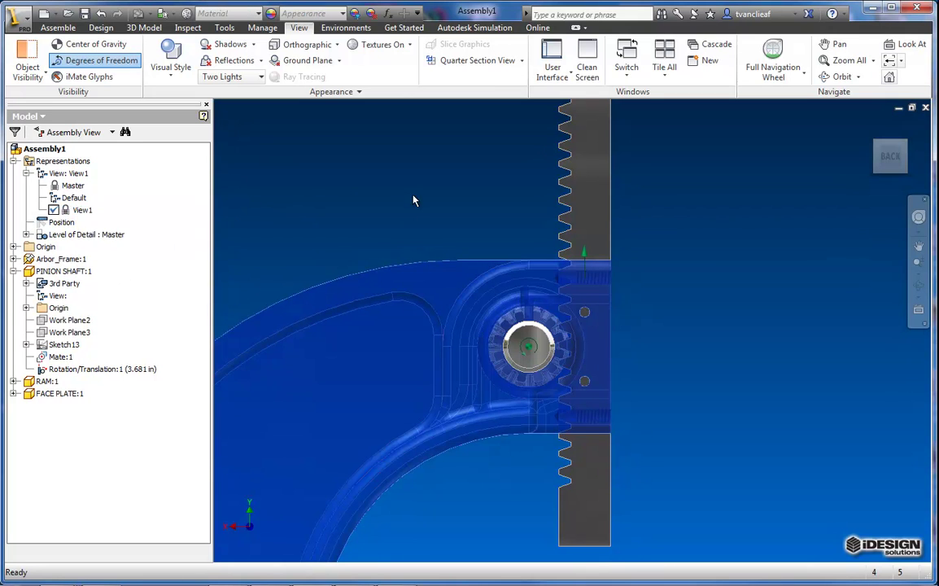
Activate the Master view representation to compare the frame's appearance, and switch back to View1
double_click(73, 185)
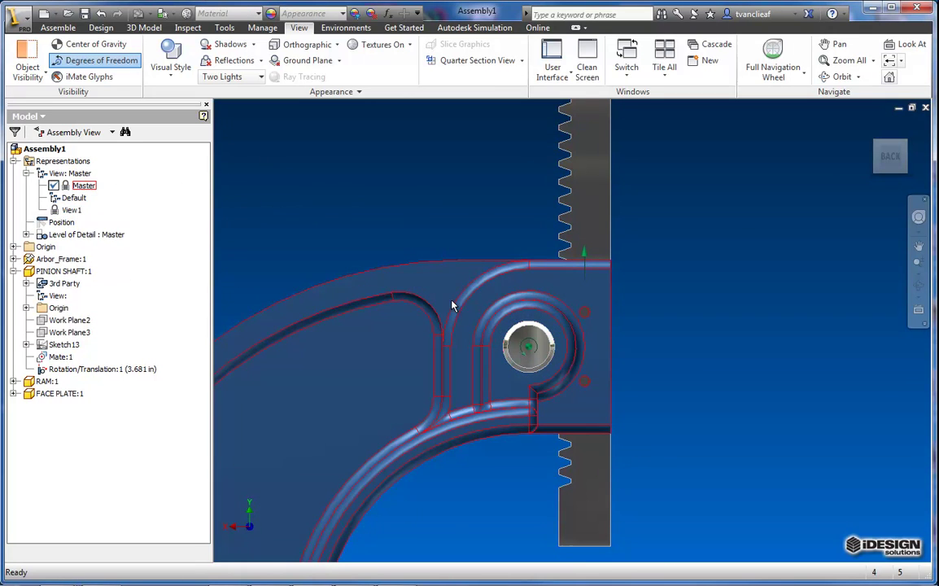
scroll(450, 336, down, 5)
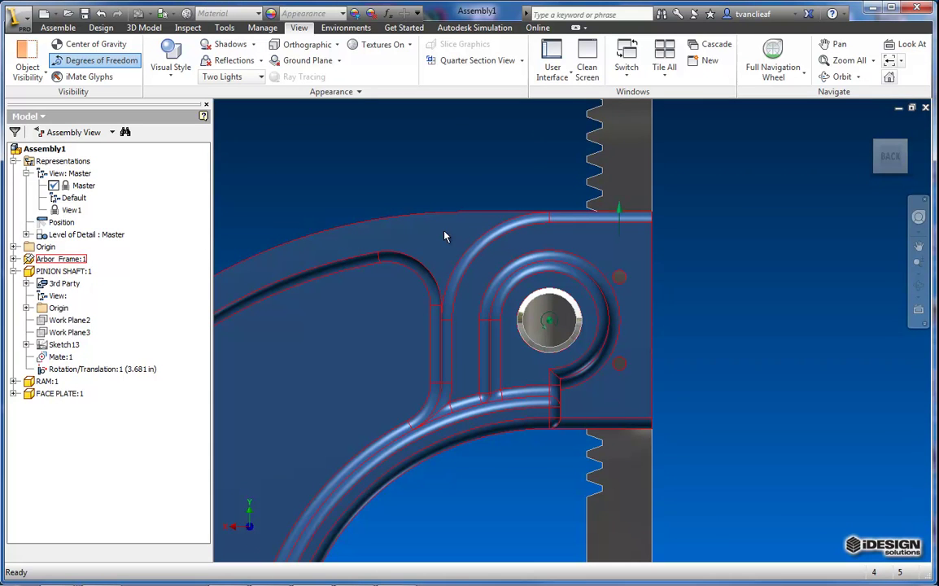
click(71, 209)
click(71, 210)
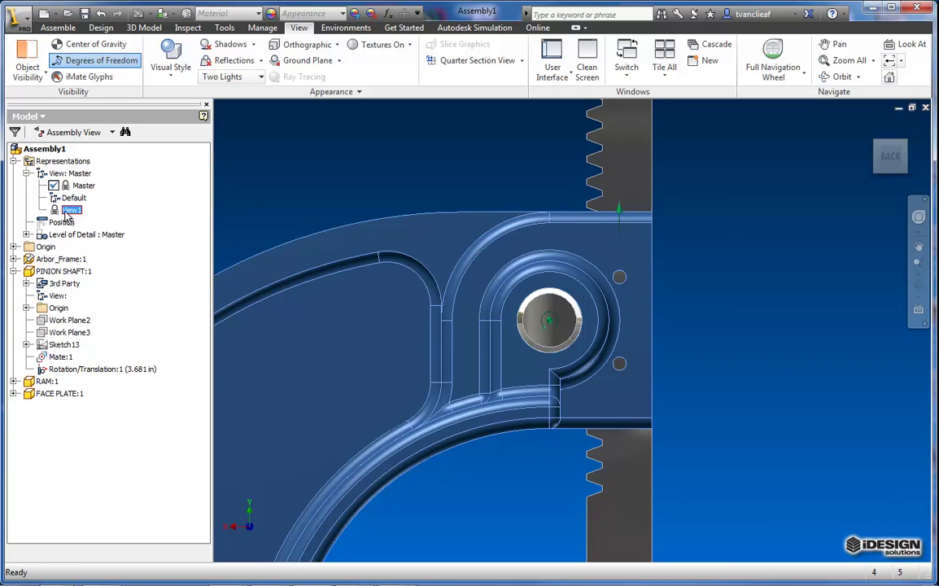
double_click(58, 214)
Examine the pinion and ram tooth mesh through the transparent frame from the back, and view the whole press isometrically
scroll(570, 407, down, 3)
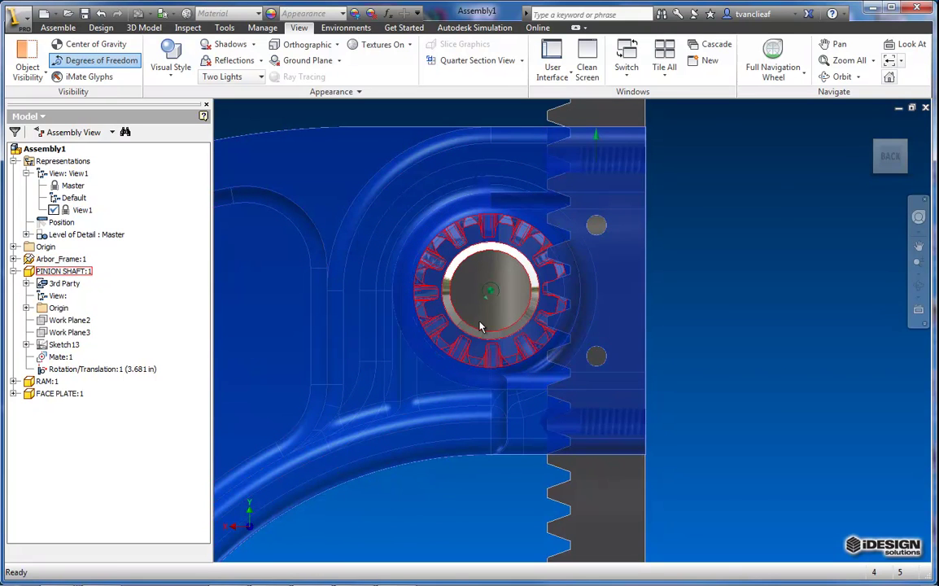
scroll(480, 325, up, 3)
middle_drag(473, 305, 502, 305)
scroll(502, 310, down, 4)
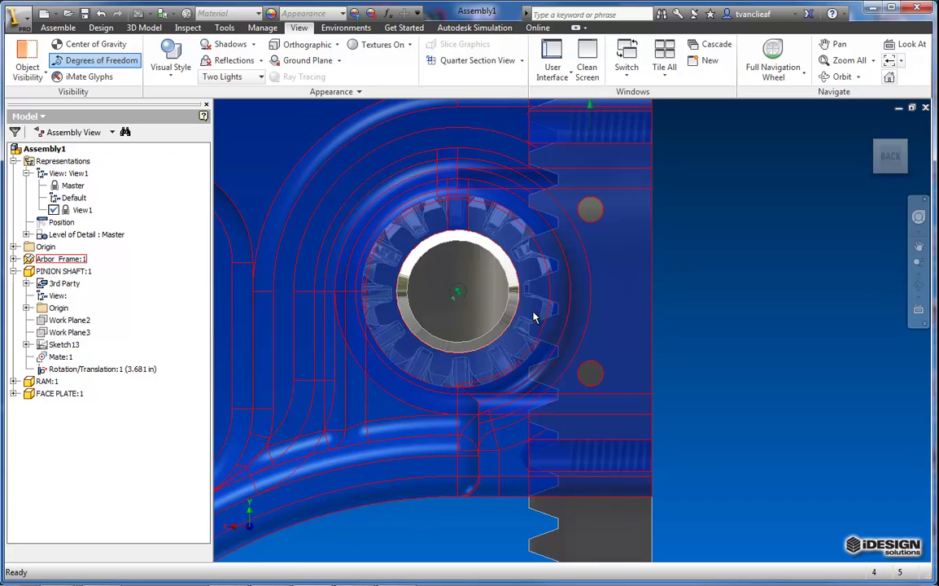
scroll(473, 319, up, 3)
middle_drag(473, 318, 503, 343)
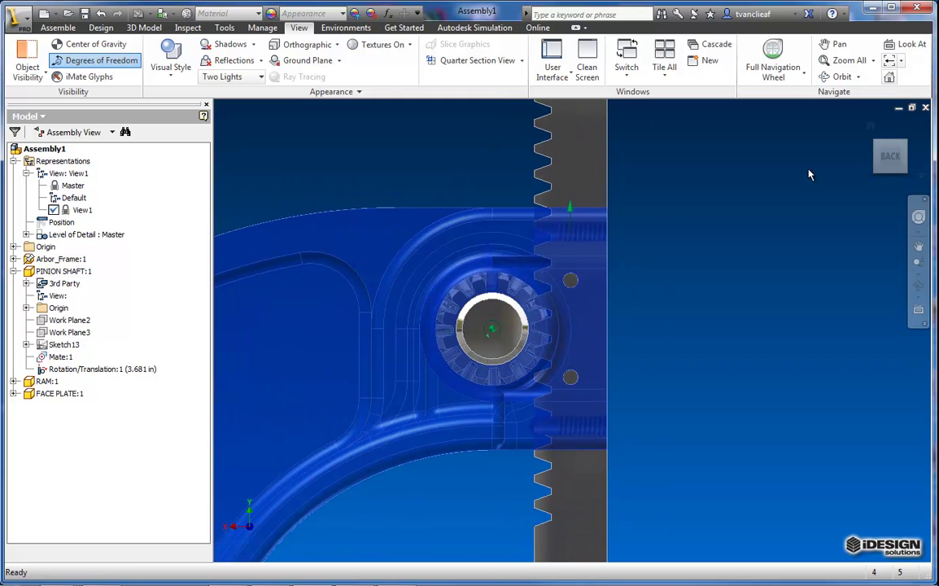
click(903, 144)
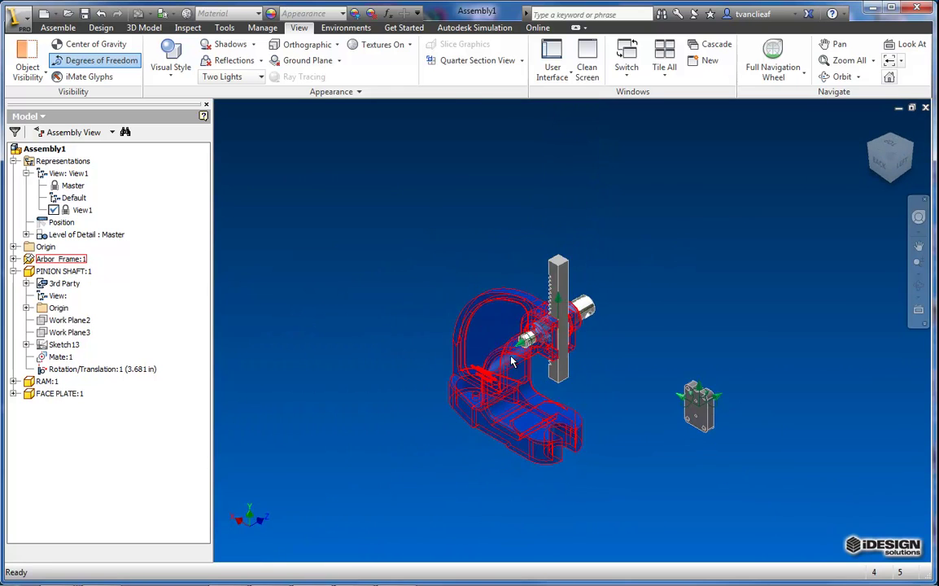
scroll(511, 362, down, 3)
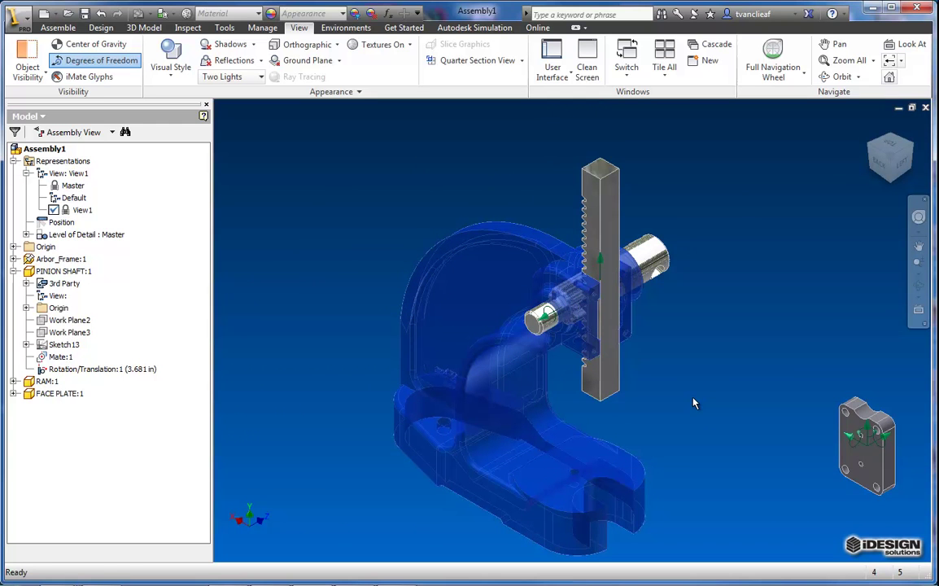
middle_drag(694, 402, 690, 365)
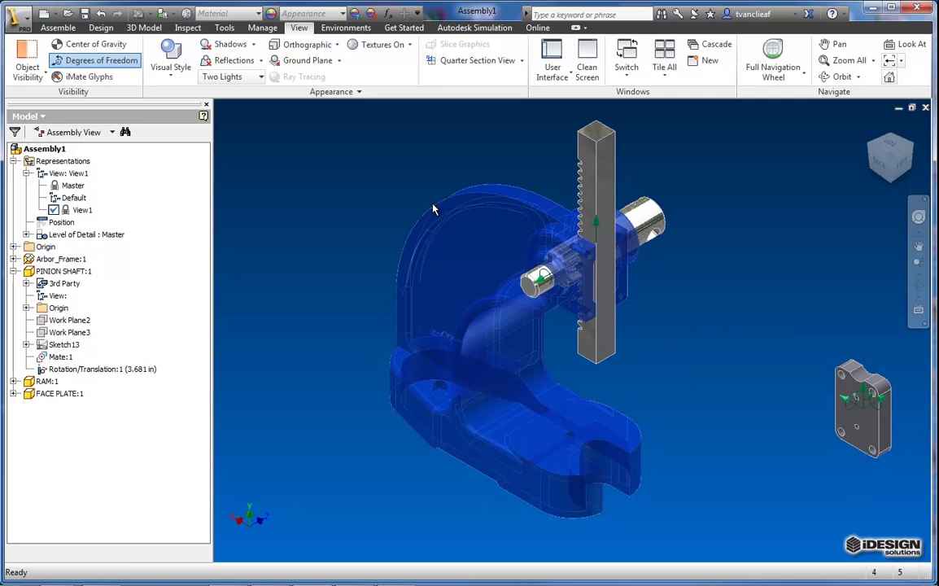
Set the application's color scheme to Winter Day with the gradient background
click(222, 28)
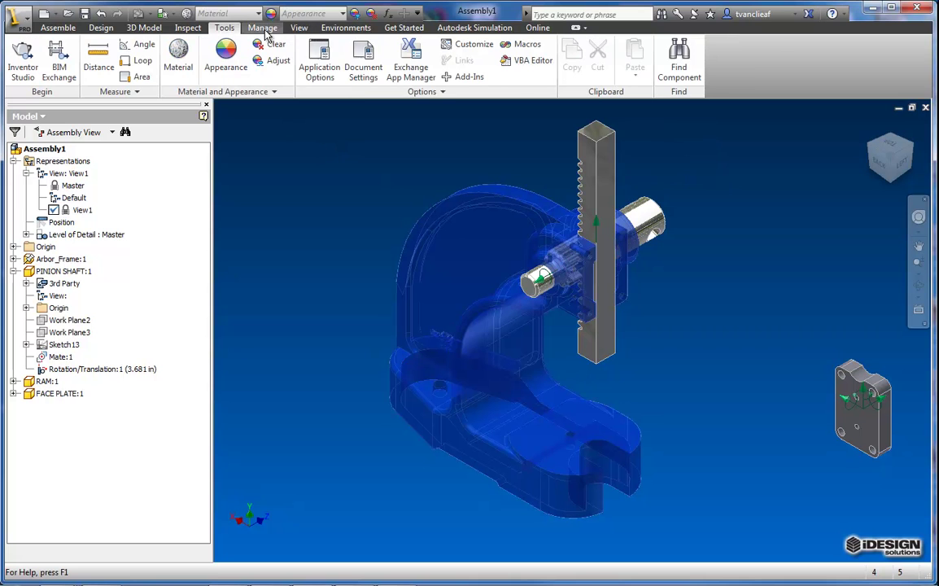
click(319, 73)
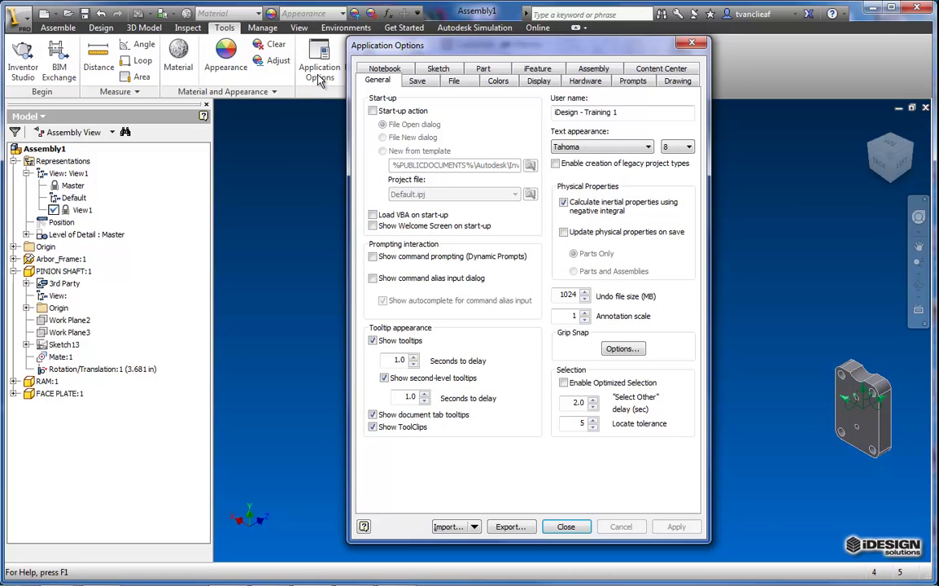
click(498, 81)
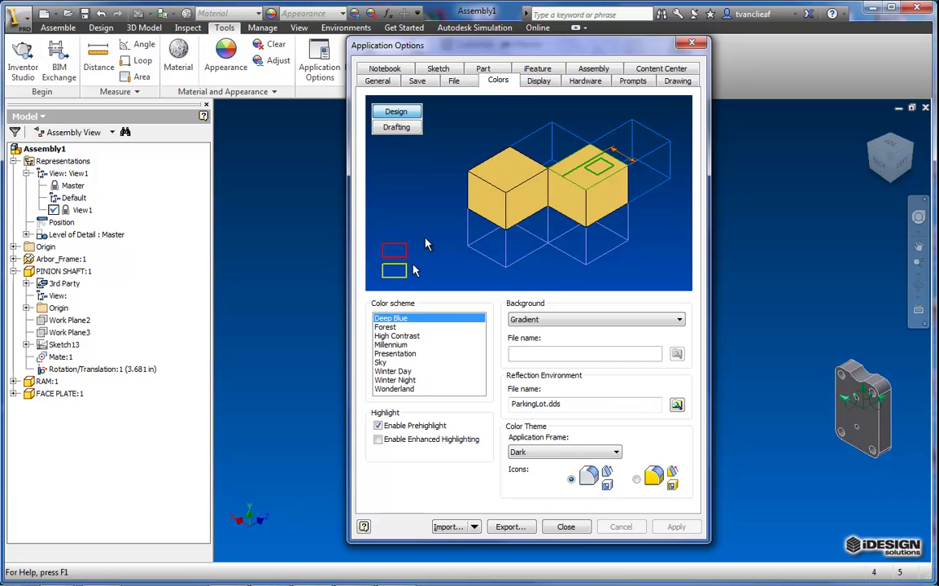
click(388, 328)
click(388, 336)
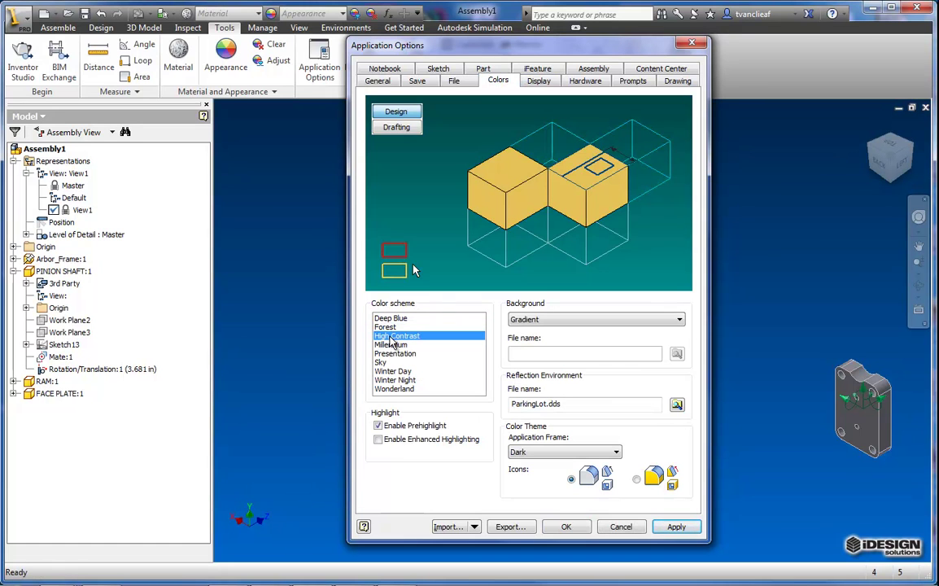
click(390, 345)
click(390, 353)
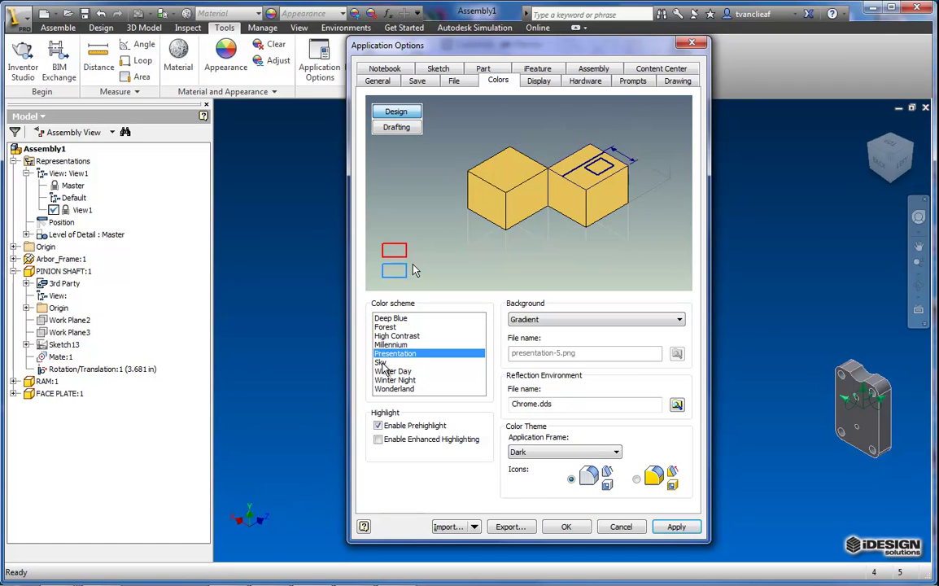
click(389, 363)
click(387, 372)
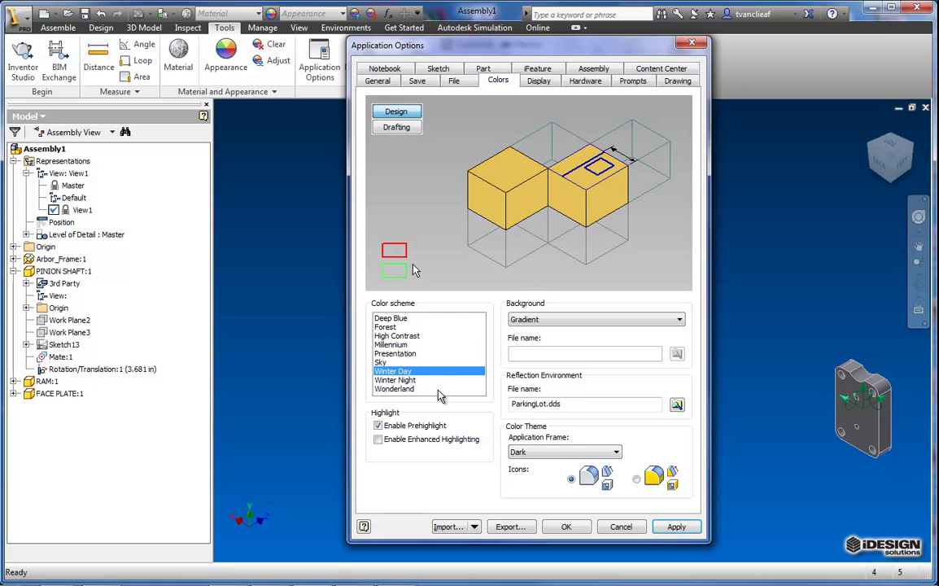
click(563, 525)
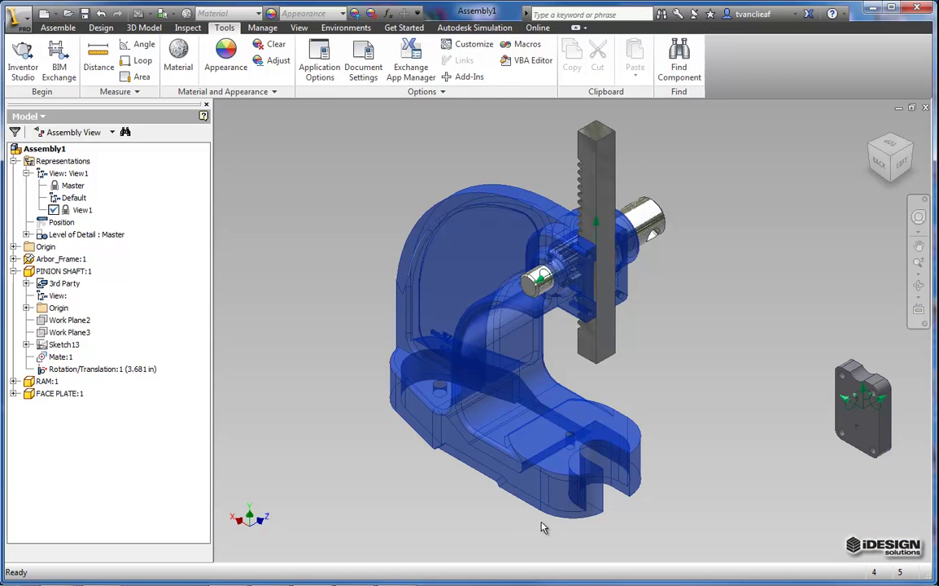